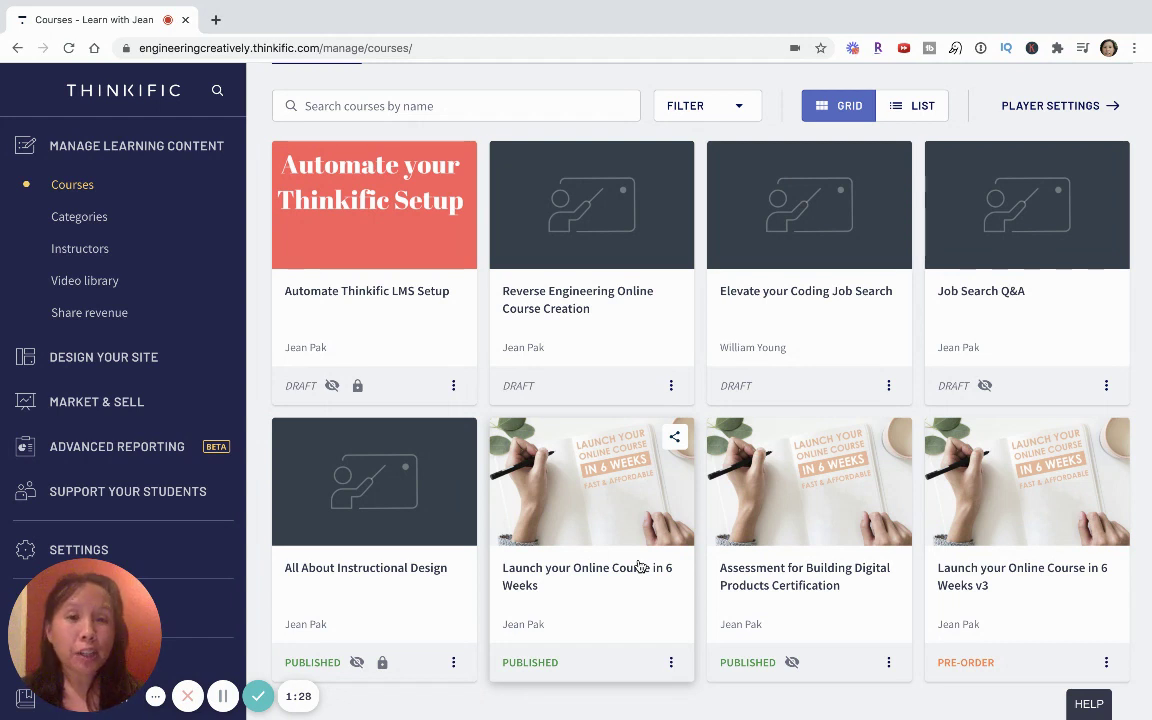
Open the published "Launch your Online Course in 6 Weeks" course and its Week 1 Quiz lesson for editing.
click(592, 508)
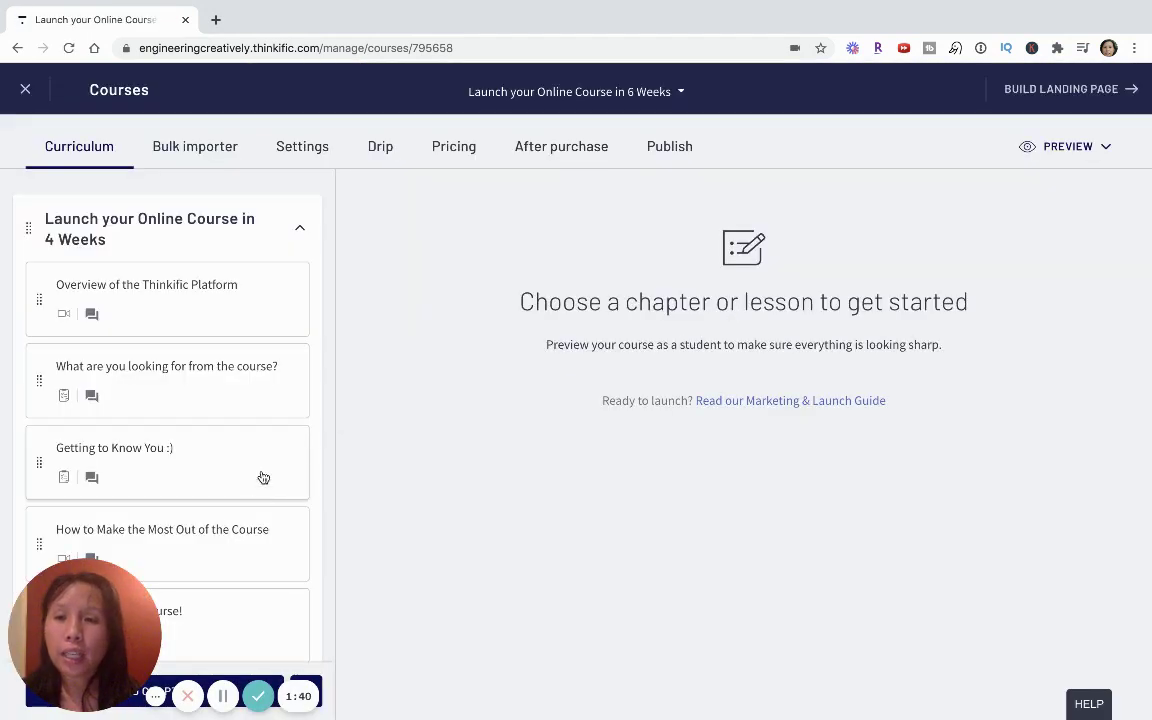
scroll(262, 472, down, 2)
scroll(265, 468, down, 5)
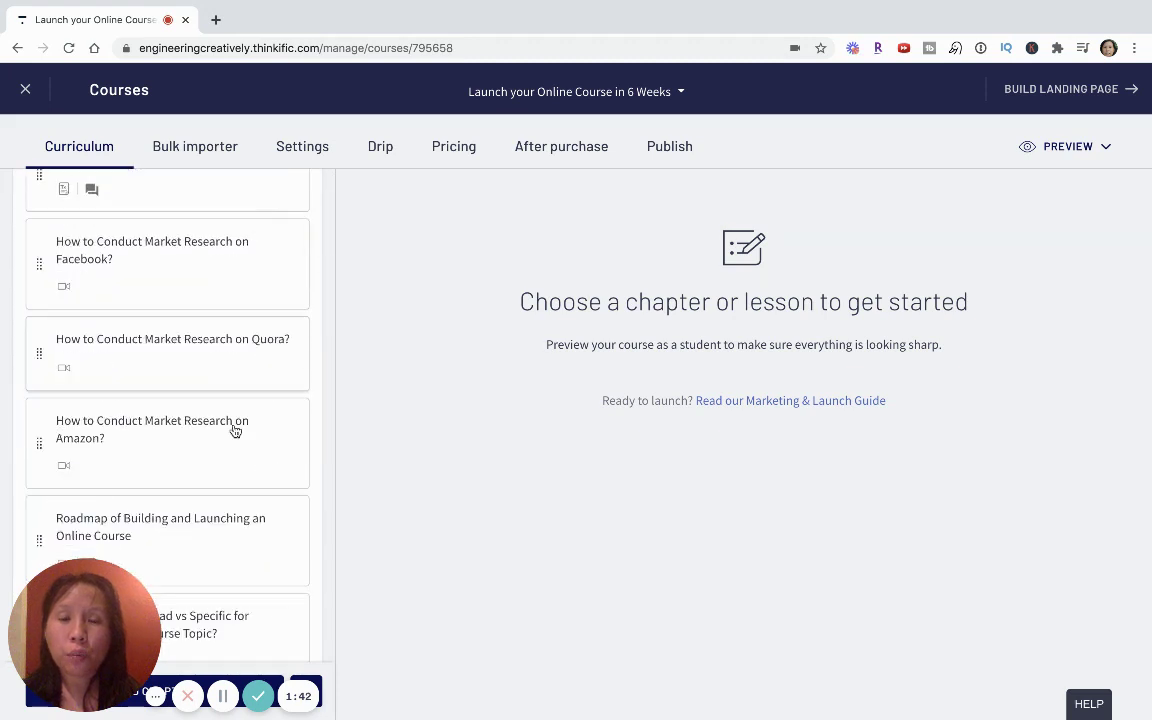
scroll(236, 460, down, 5)
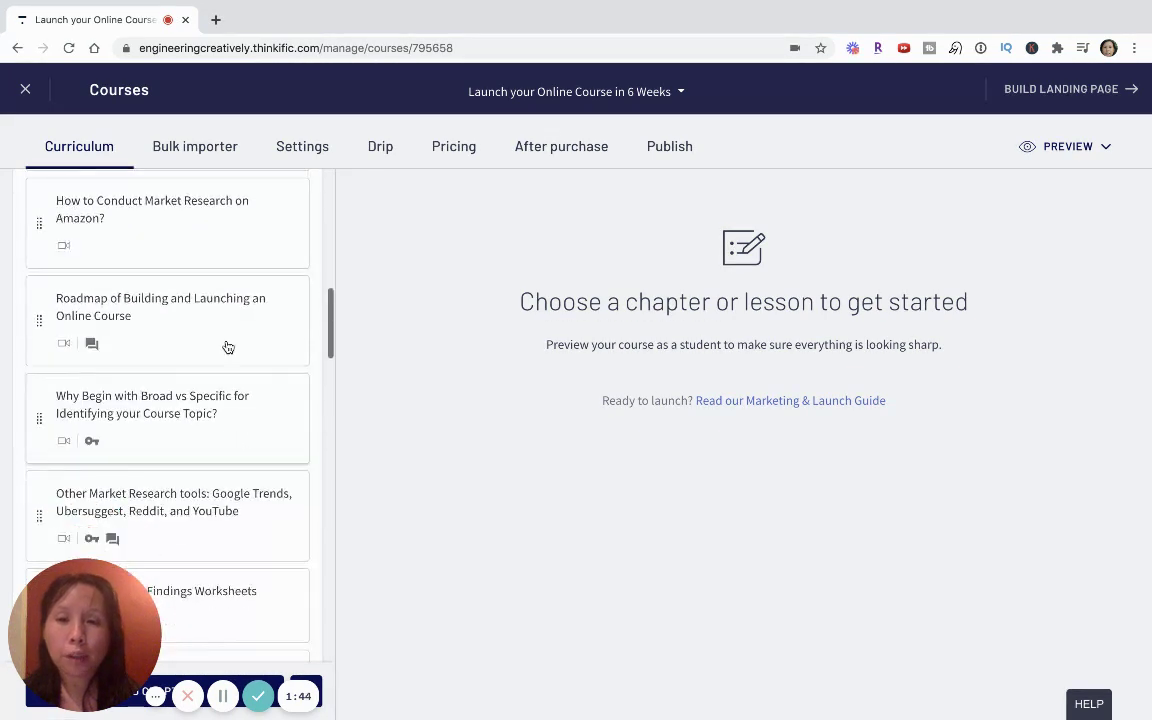
scroll(211, 393, down, 6)
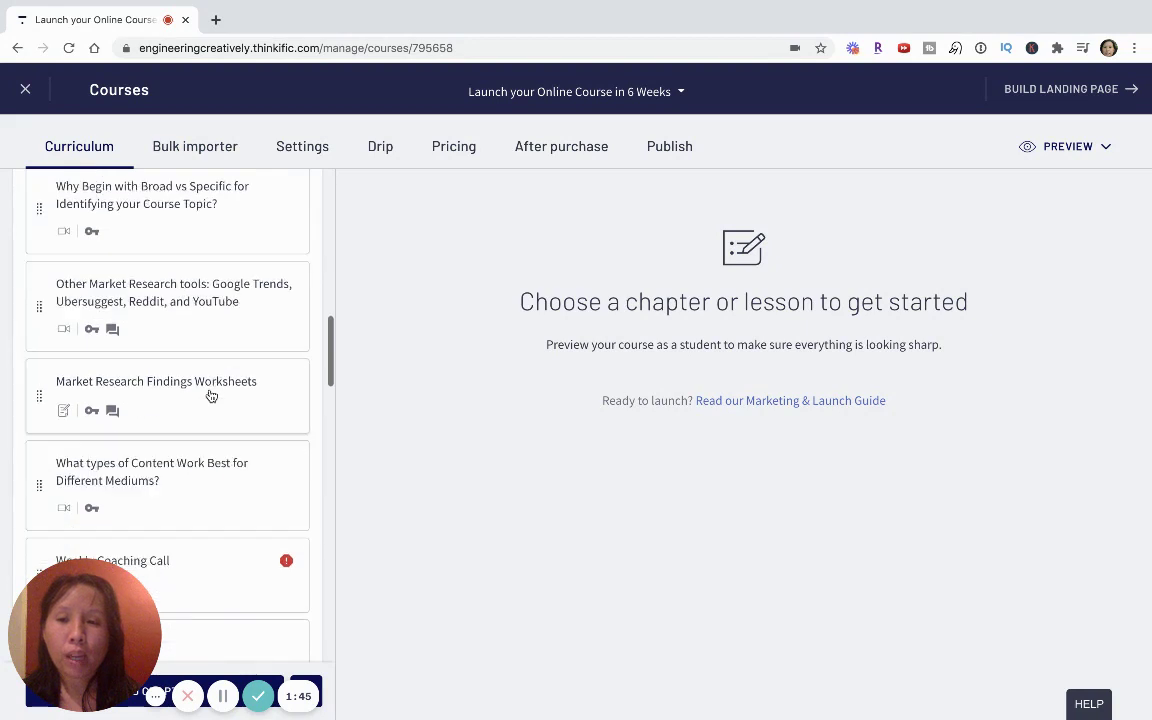
scroll(211, 396, down, 4)
click(199, 394)
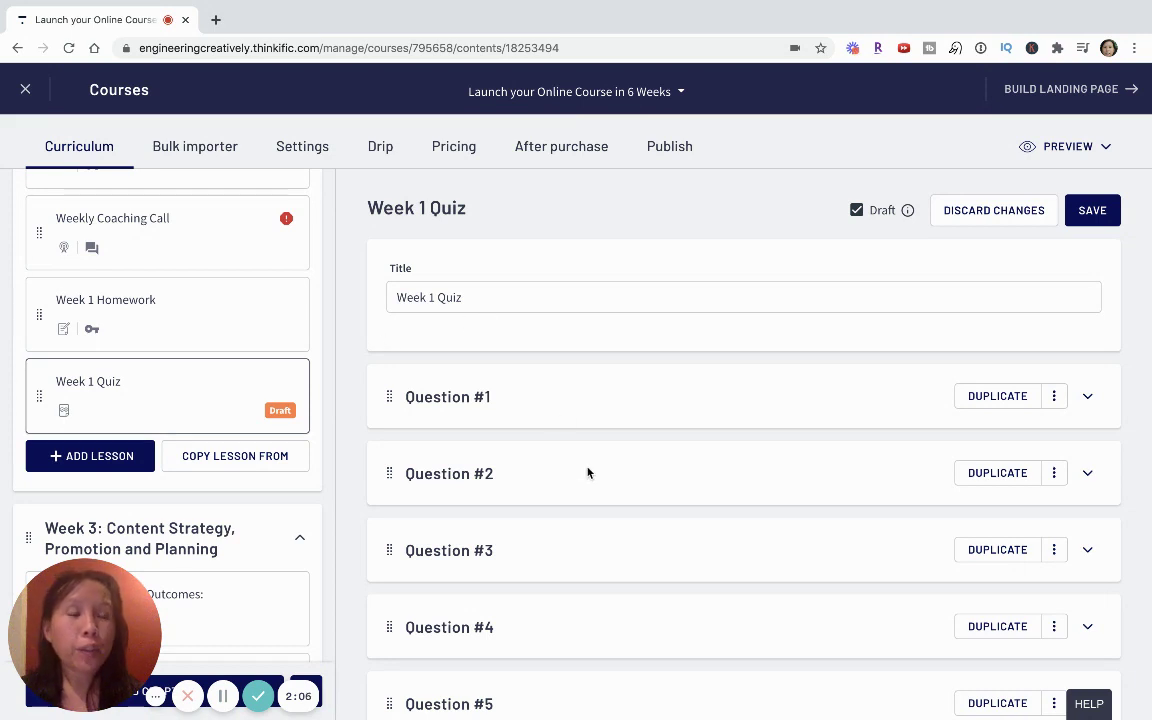
Look over the quiz's question list and show the XLSX import options for adding more questions.
scroll(588, 473, down, 3)
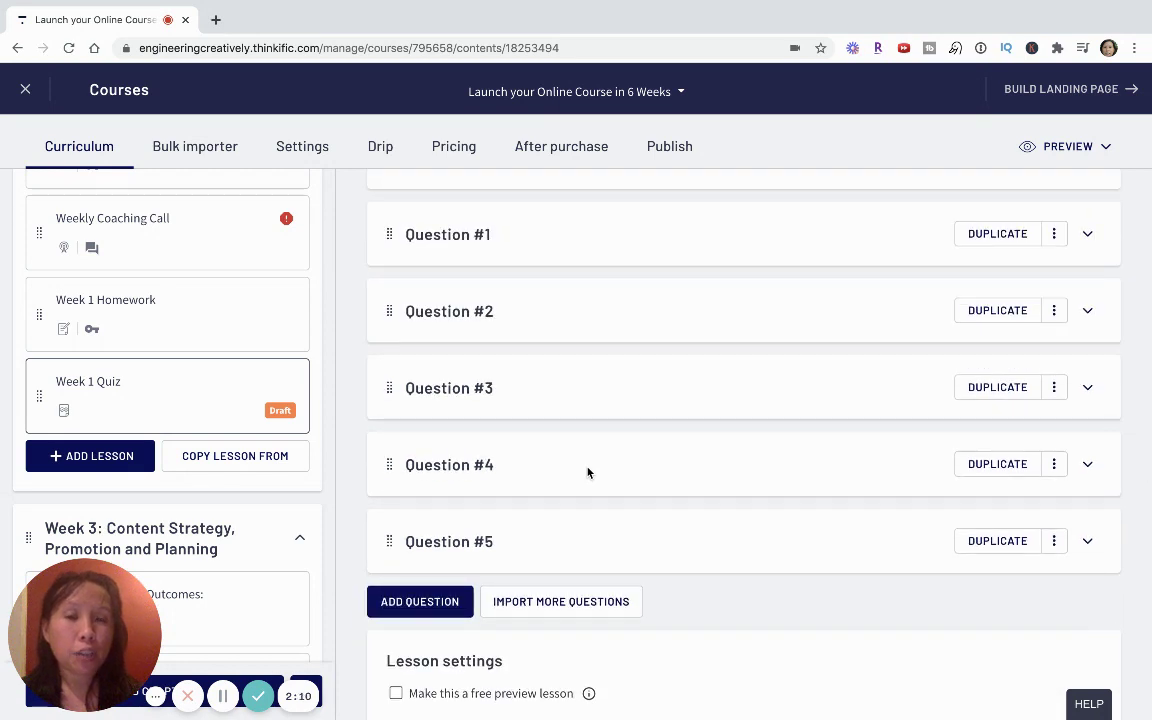
scroll(582, 524, up, 3)
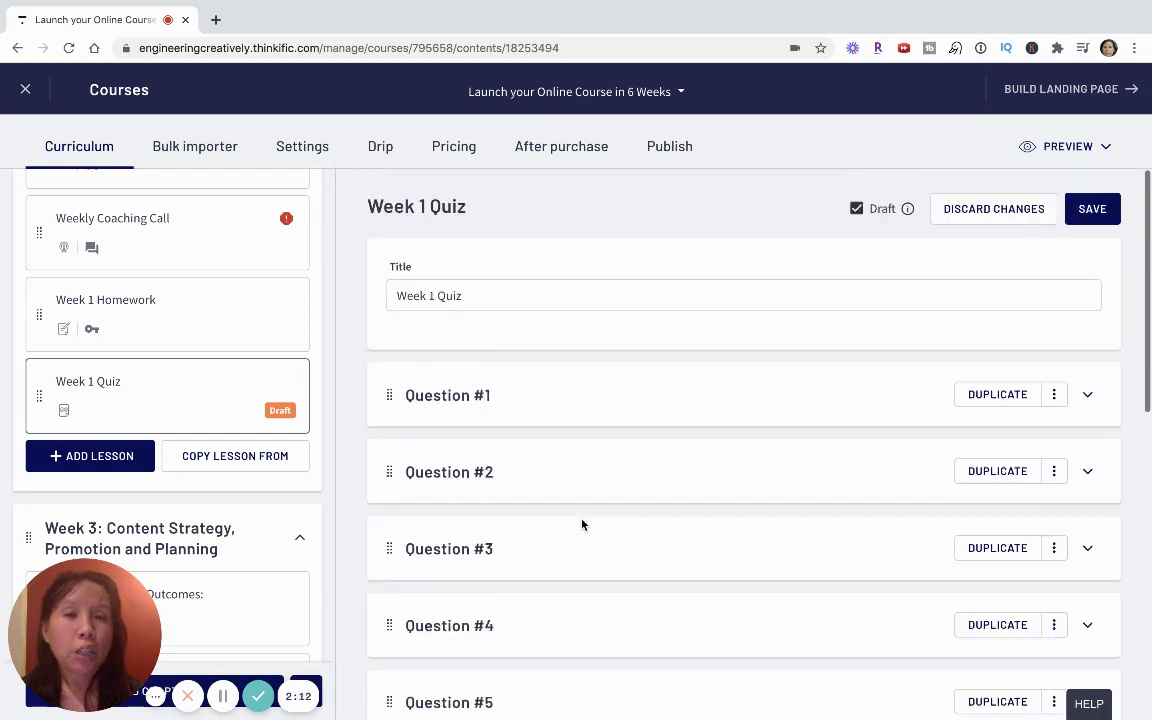
scroll(582, 524, down, 5)
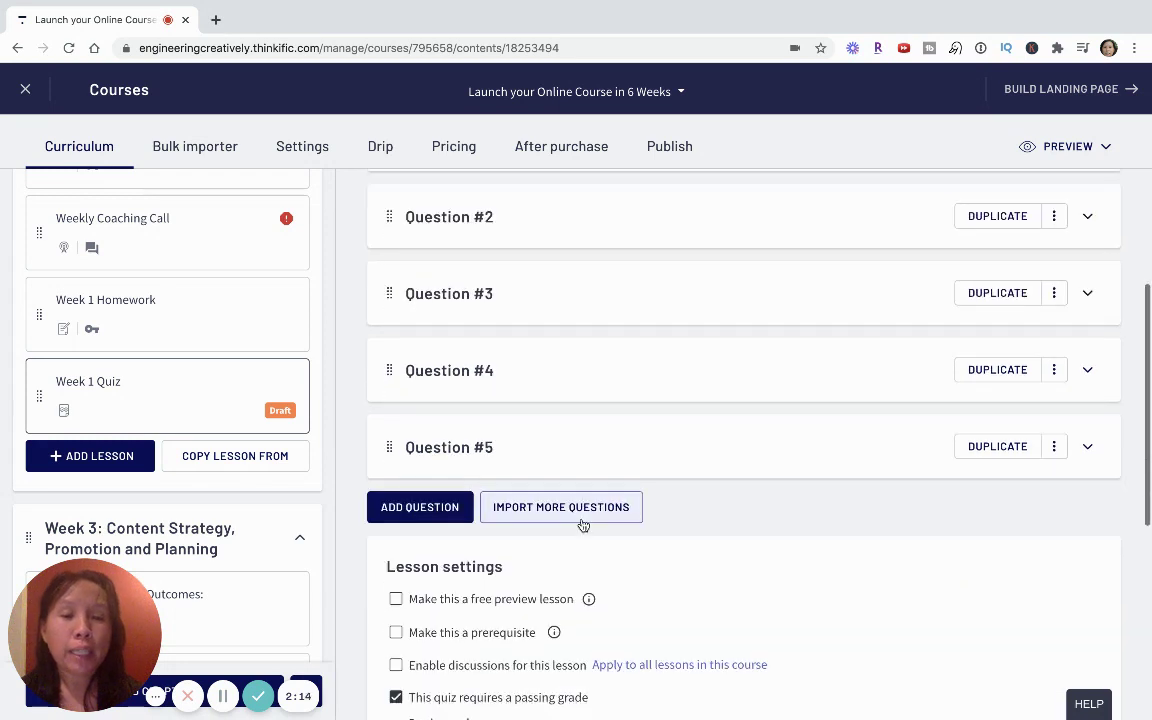
click(583, 510)
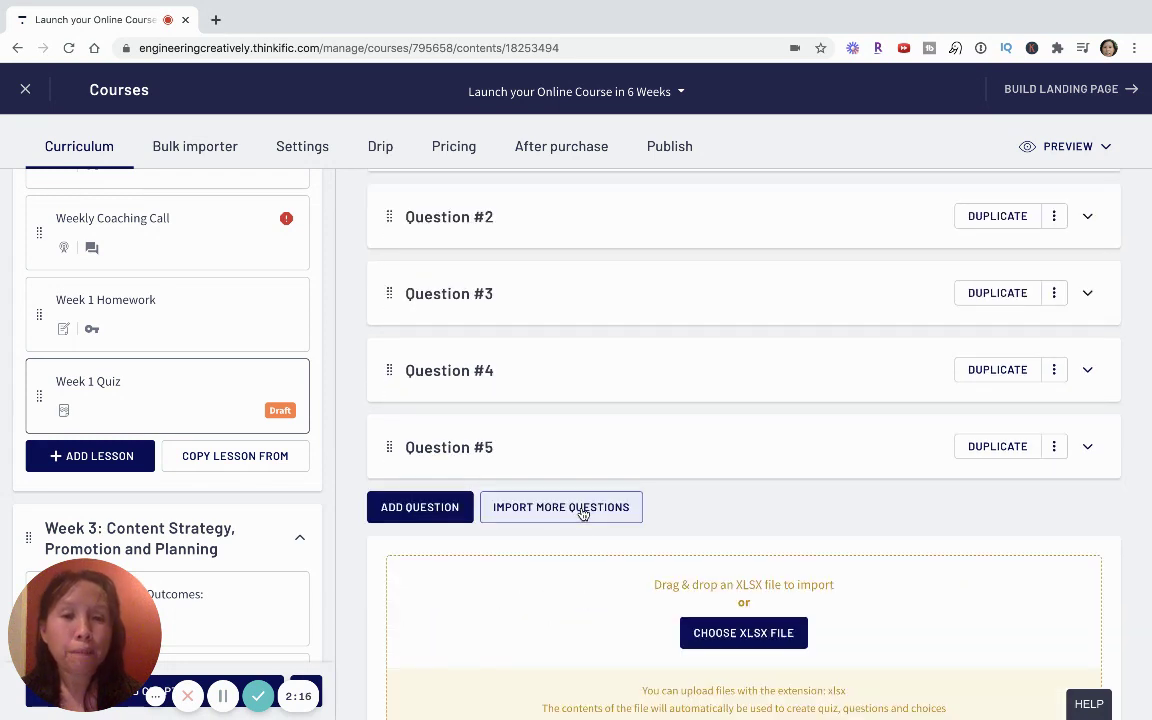
scroll(647, 532, down, 1)
scroll(647, 532, down, 2)
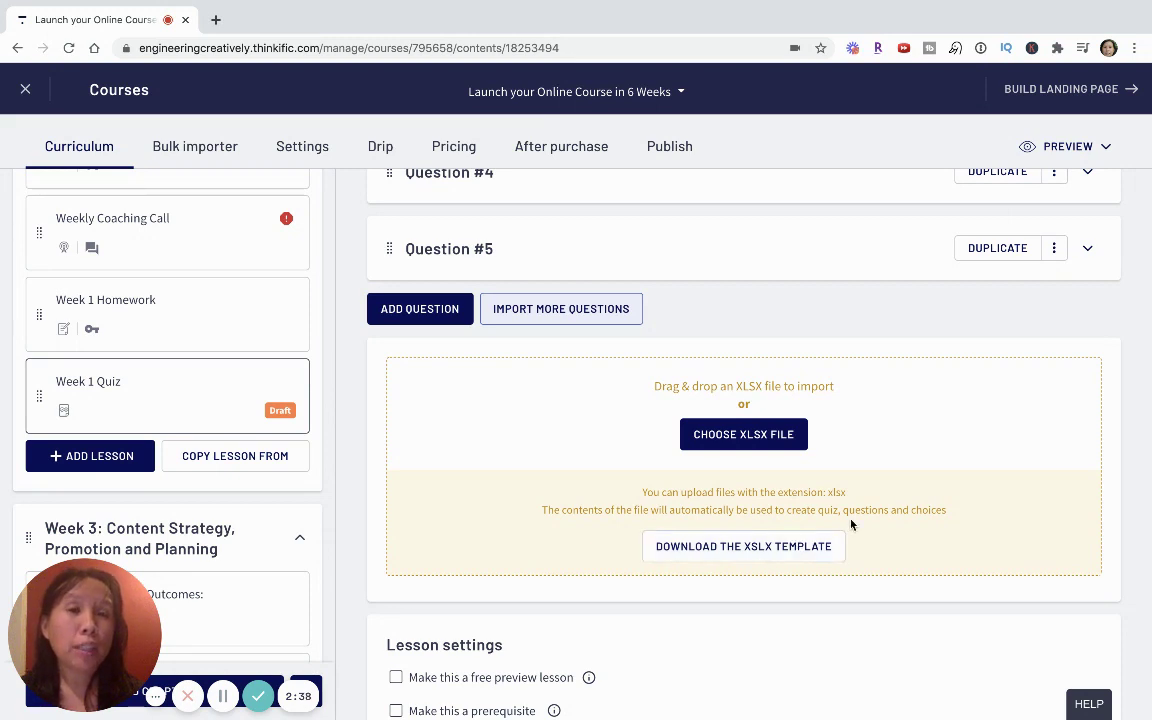
Review the quiz's questions, import options and lesson settings, including the passing grade and randomised question bank.
scroll(889, 464, up, 4)
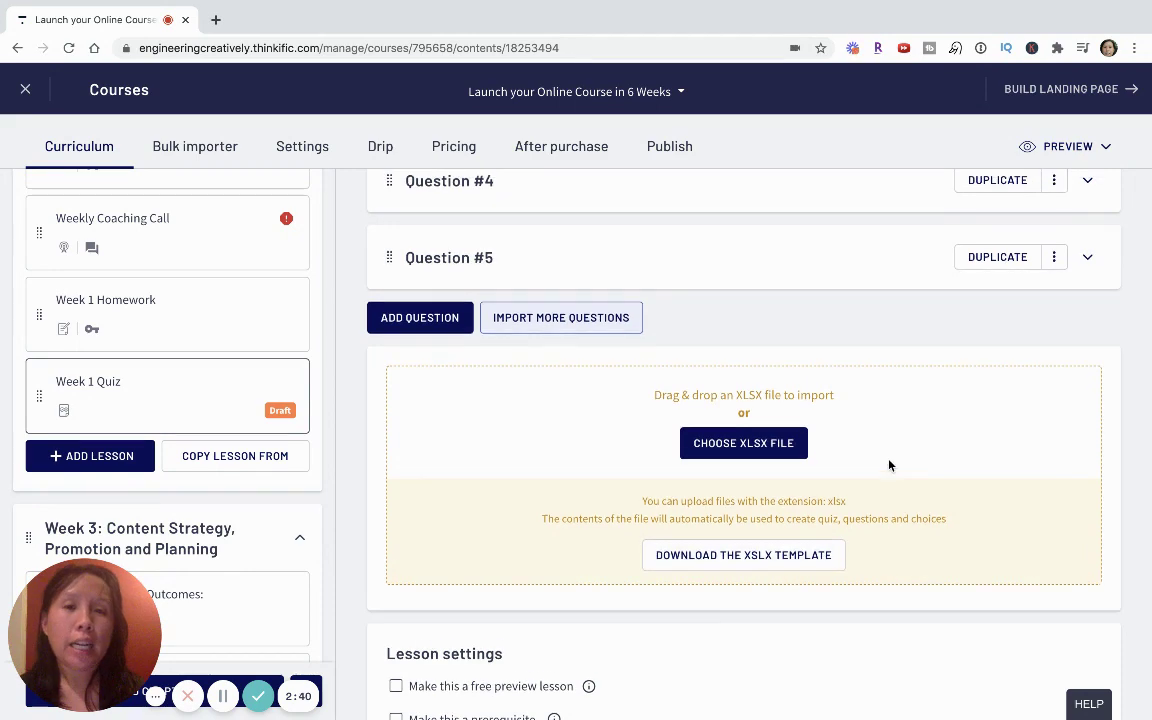
scroll(815, 607, down, 2)
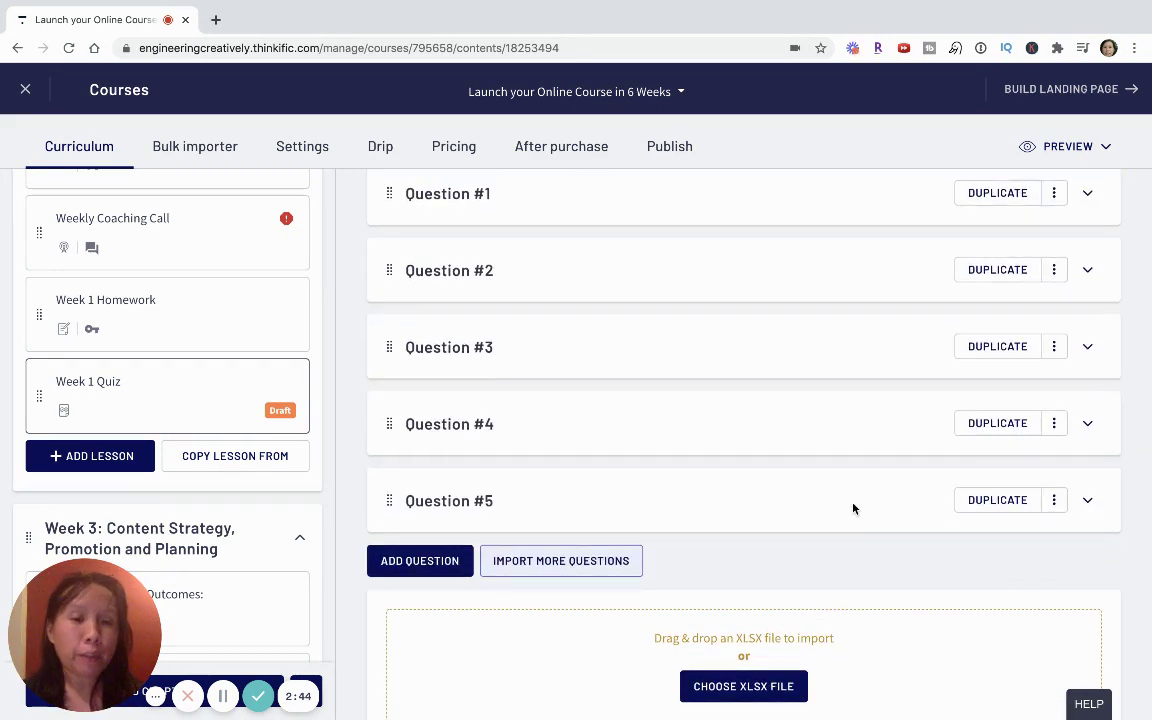
scroll(853, 509, up, 1)
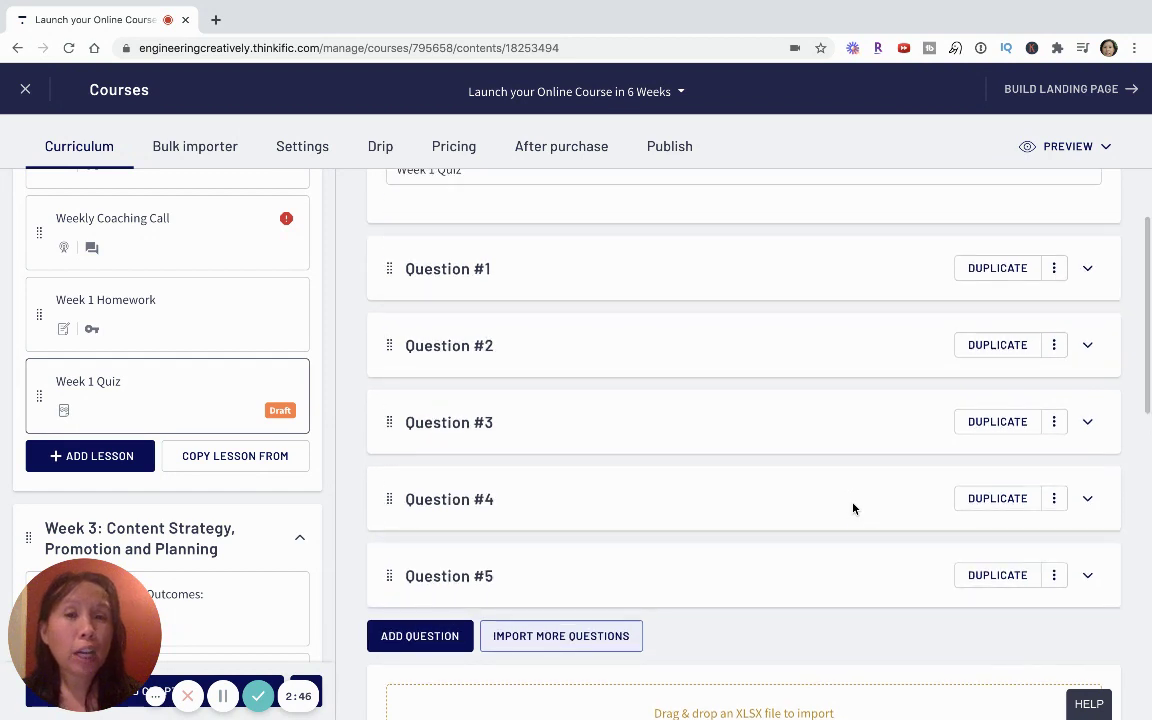
scroll(853, 509, down, 1)
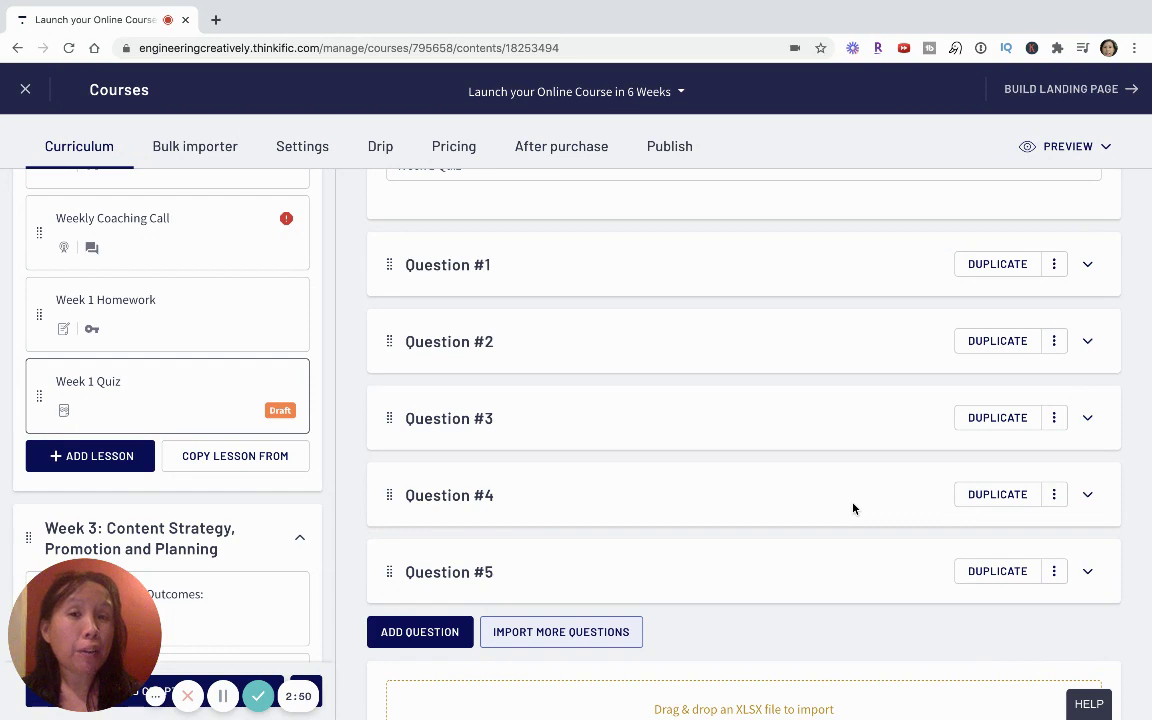
scroll(853, 509, up, 1)
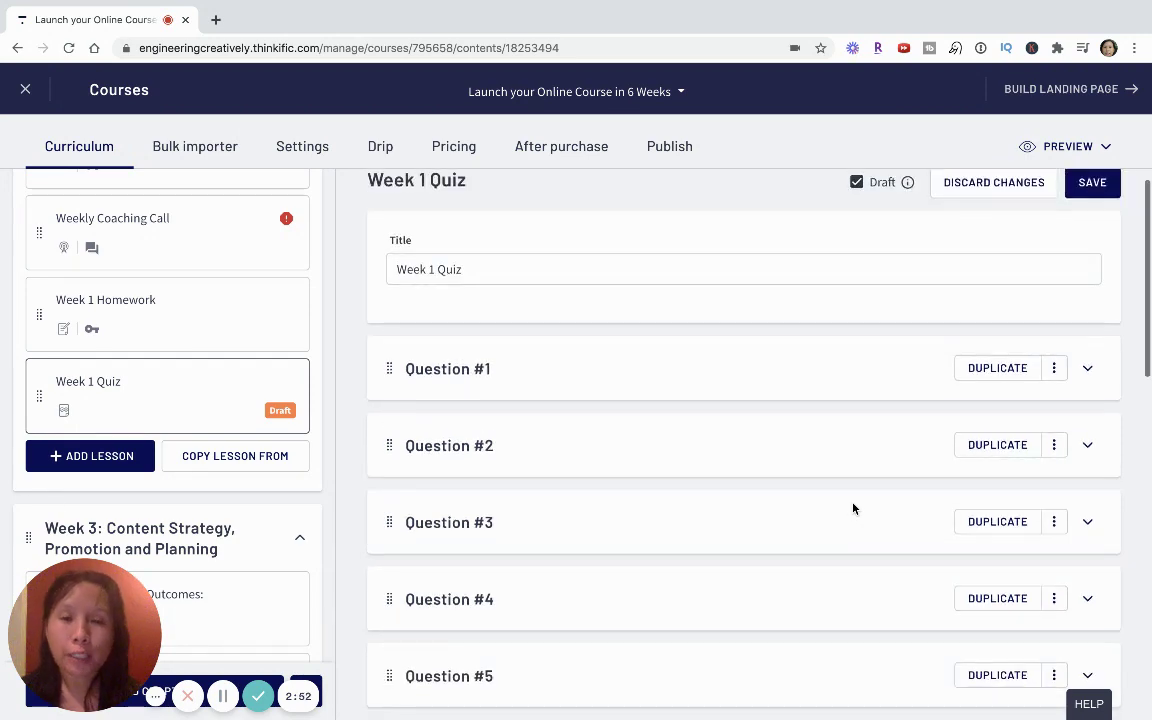
scroll(853, 491, down, 2)
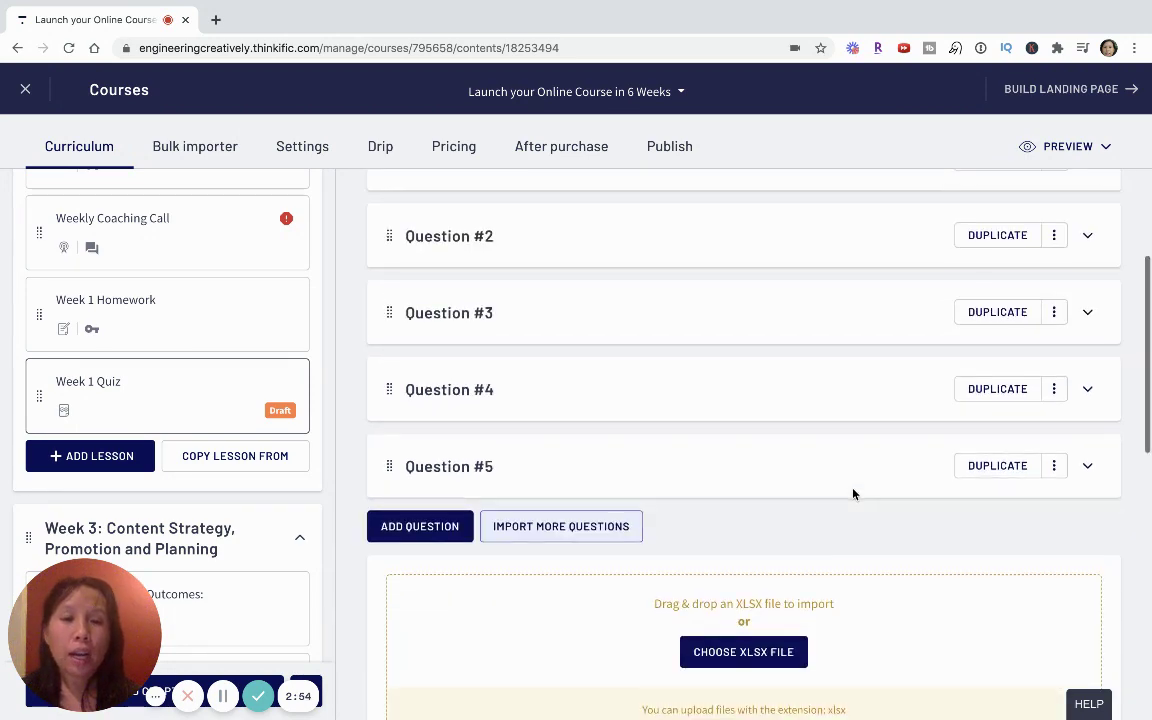
scroll(853, 491, down, 2)
scroll(853, 488, down, 2)
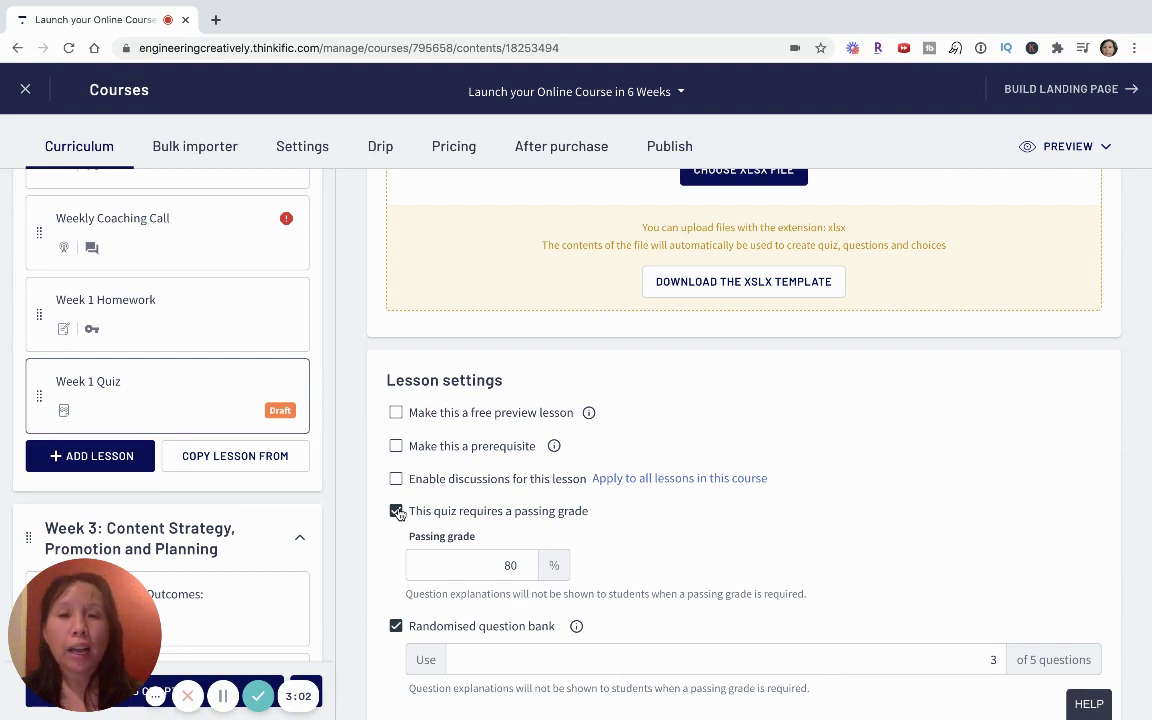
scroll(397, 512, down, 1)
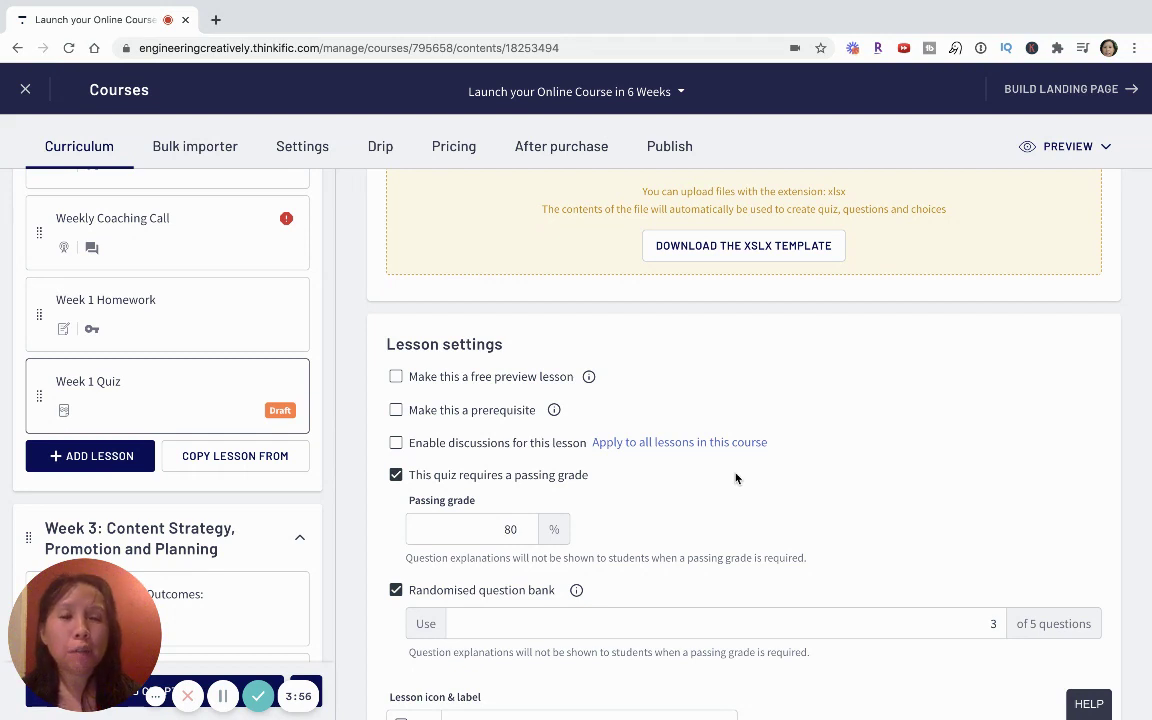
scroll(736, 479, up, 1)
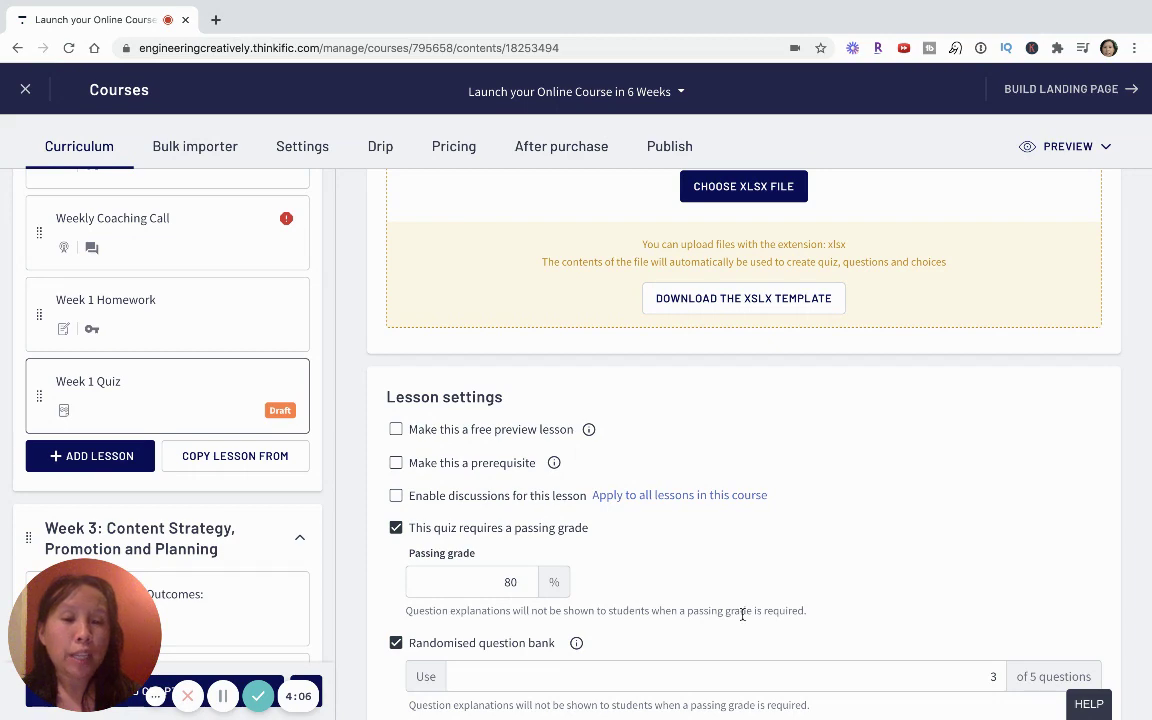
Expand Question #1, enter the placeholder explanation "fdfafdjf;s" below its answer choices, and save the quiz.
scroll(756, 594, up, 10)
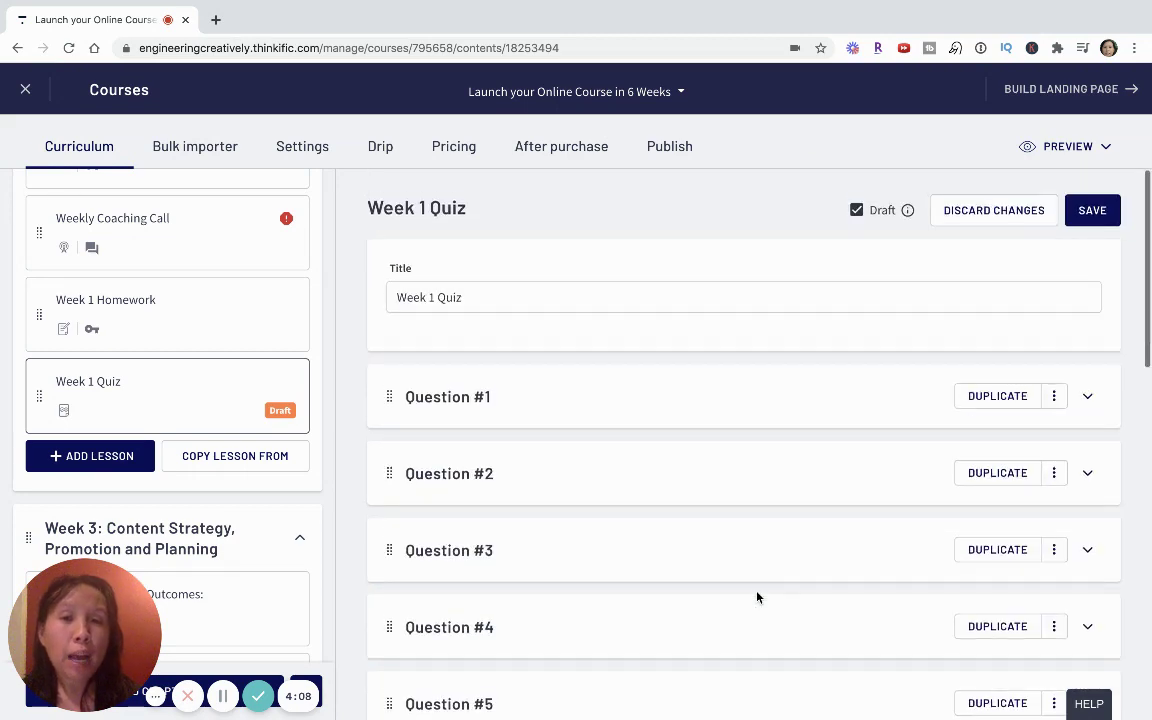
click(432, 399)
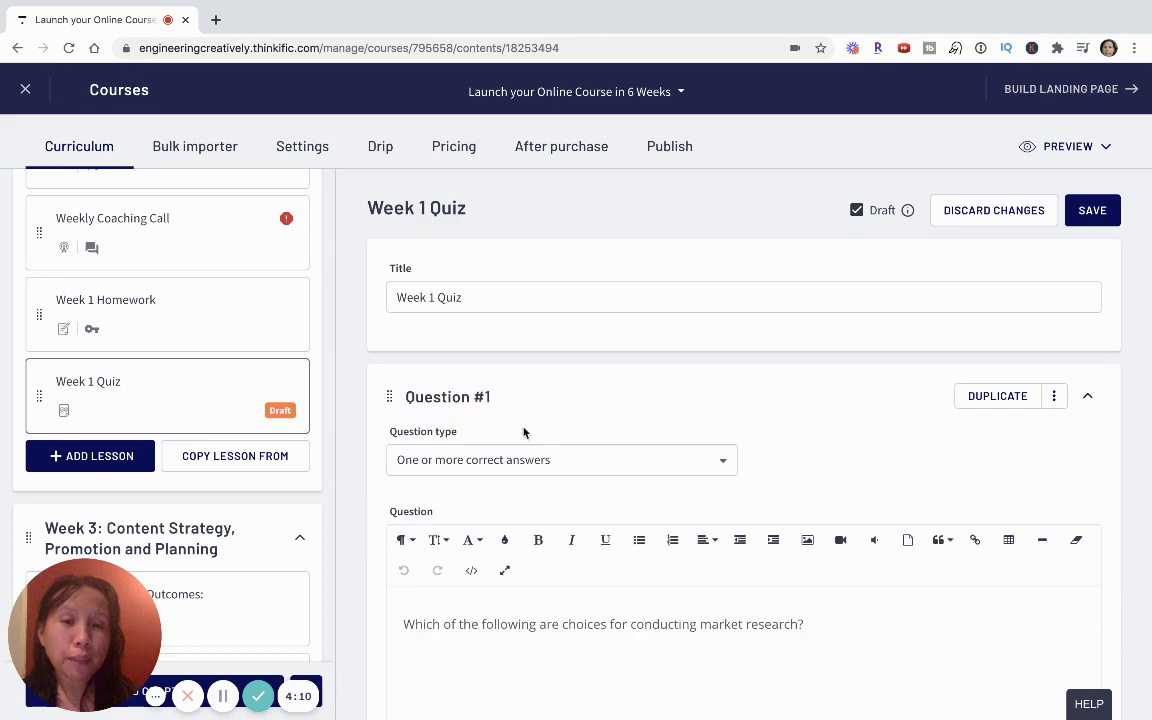
scroll(527, 432, down, 8)
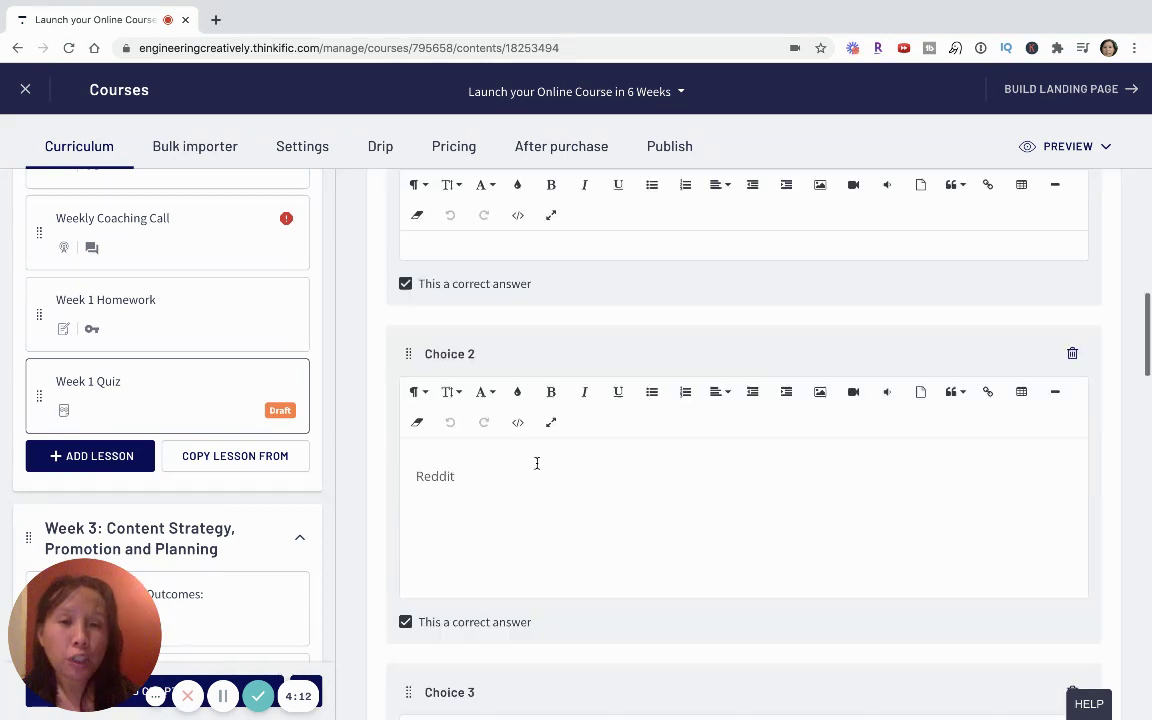
scroll(536, 463, down, 5)
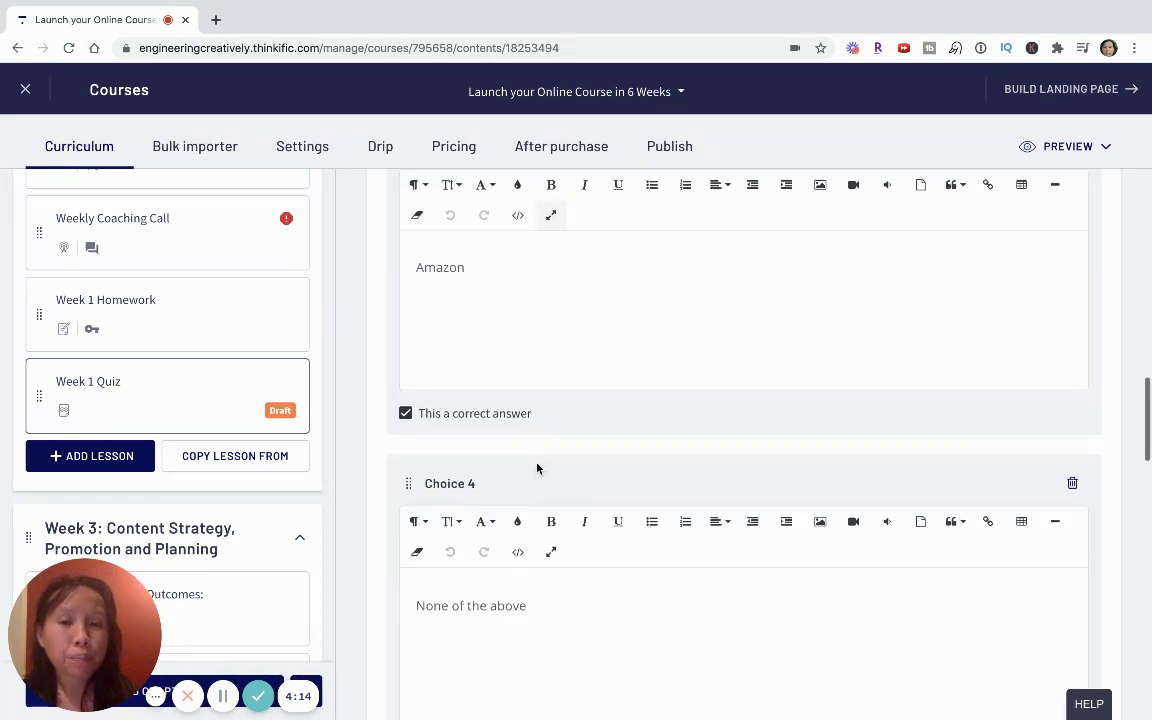
scroll(537, 468, down, 5)
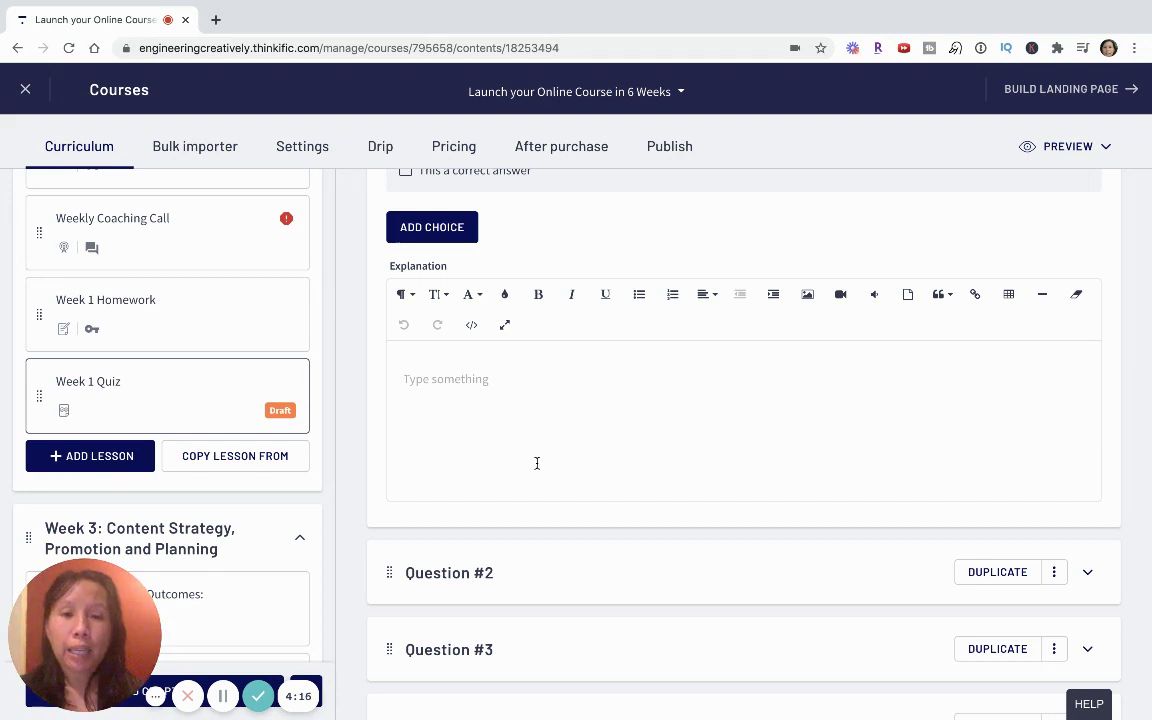
click(537, 463)
text(fdfafdjf;s)
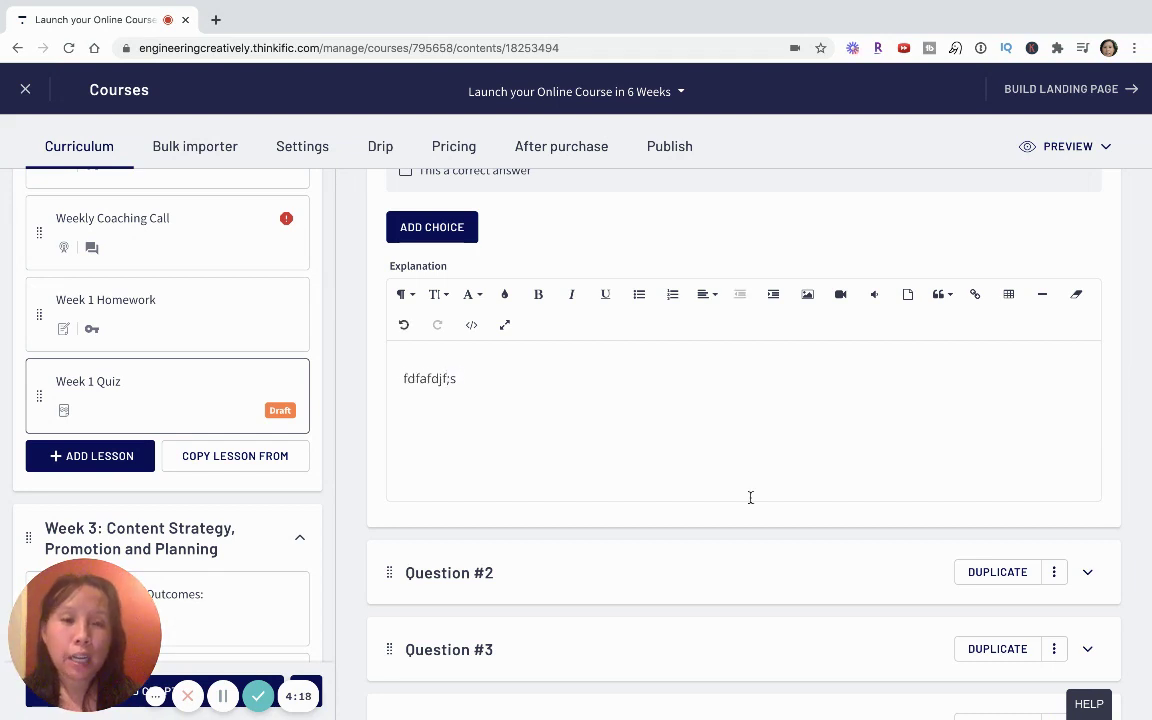
scroll(750, 497, up, 10)
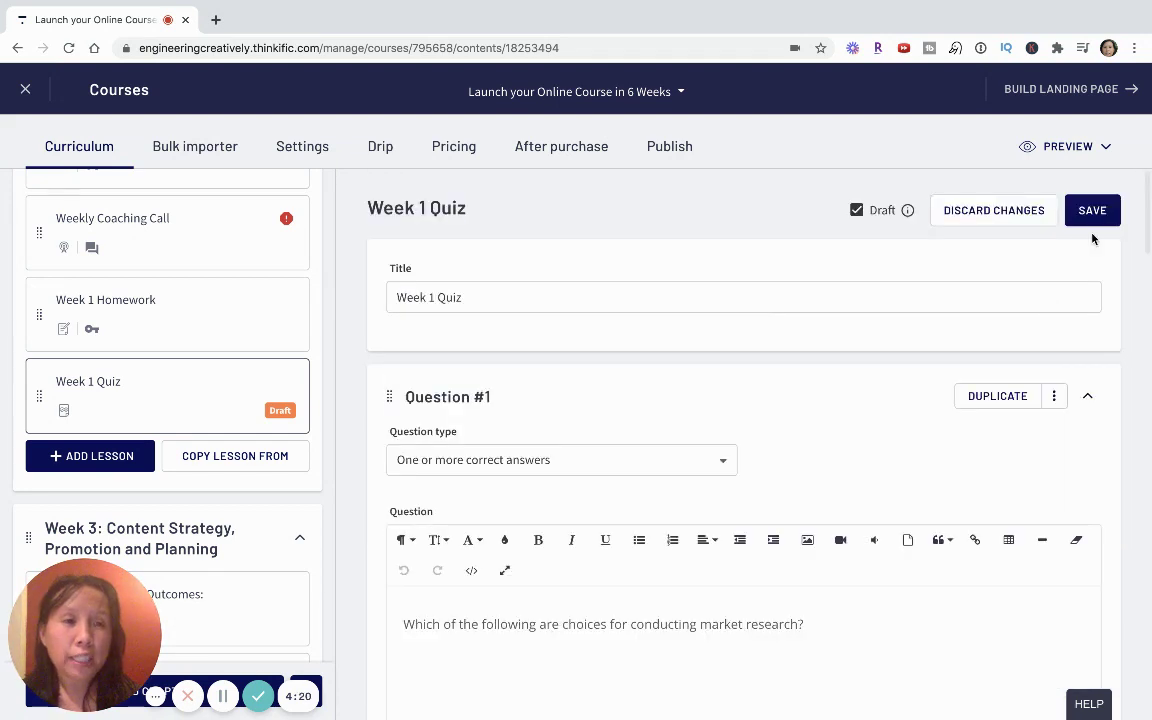
click(1094, 210)
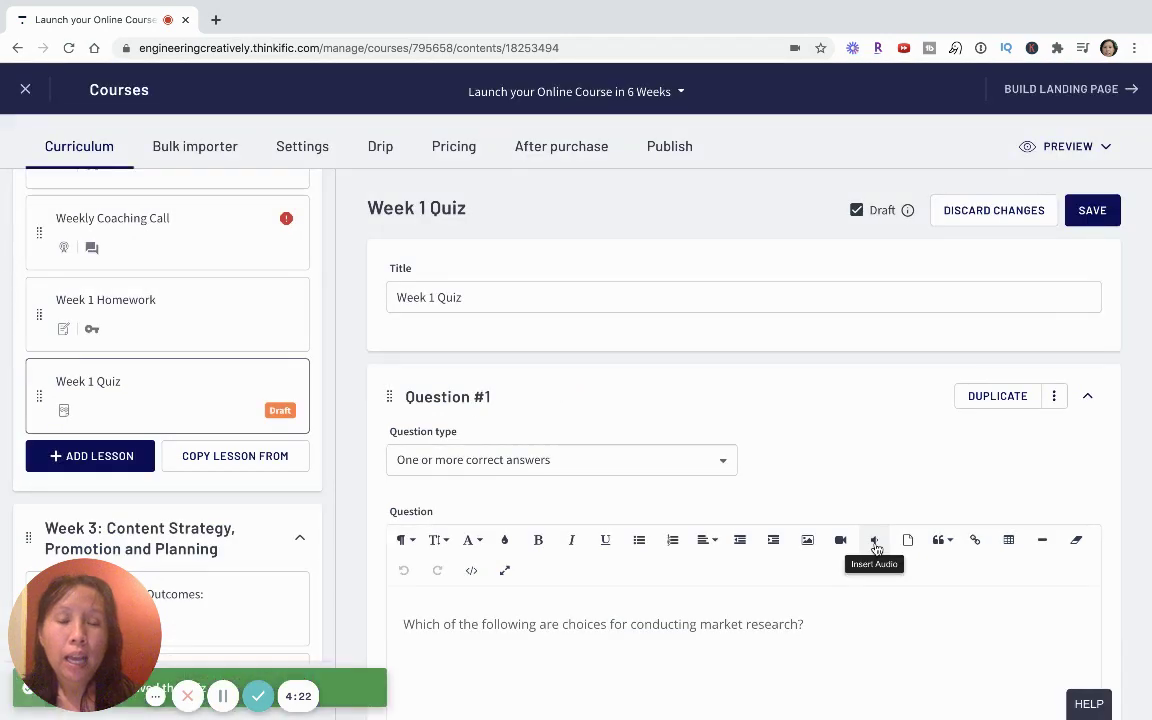
Check Question #1's saved explanation text against the passing grade and randomised question bank notes in the lesson settings.
scroll(875, 548, down, 10)
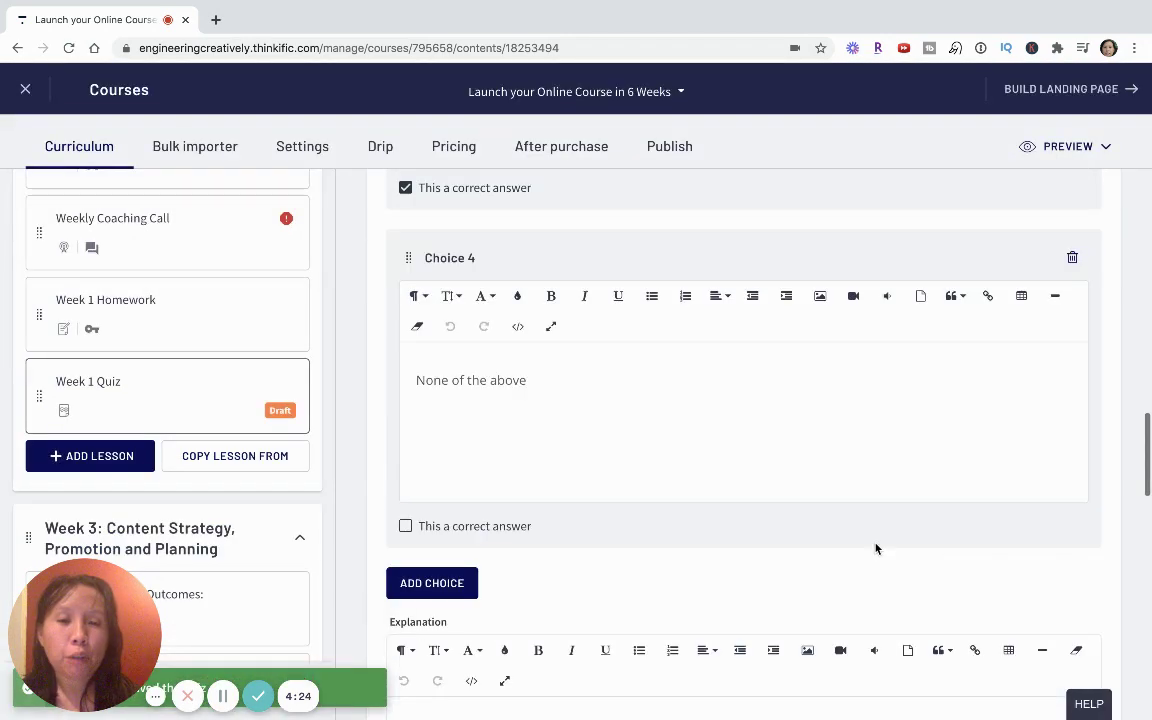
scroll(666, 393, down, 3)
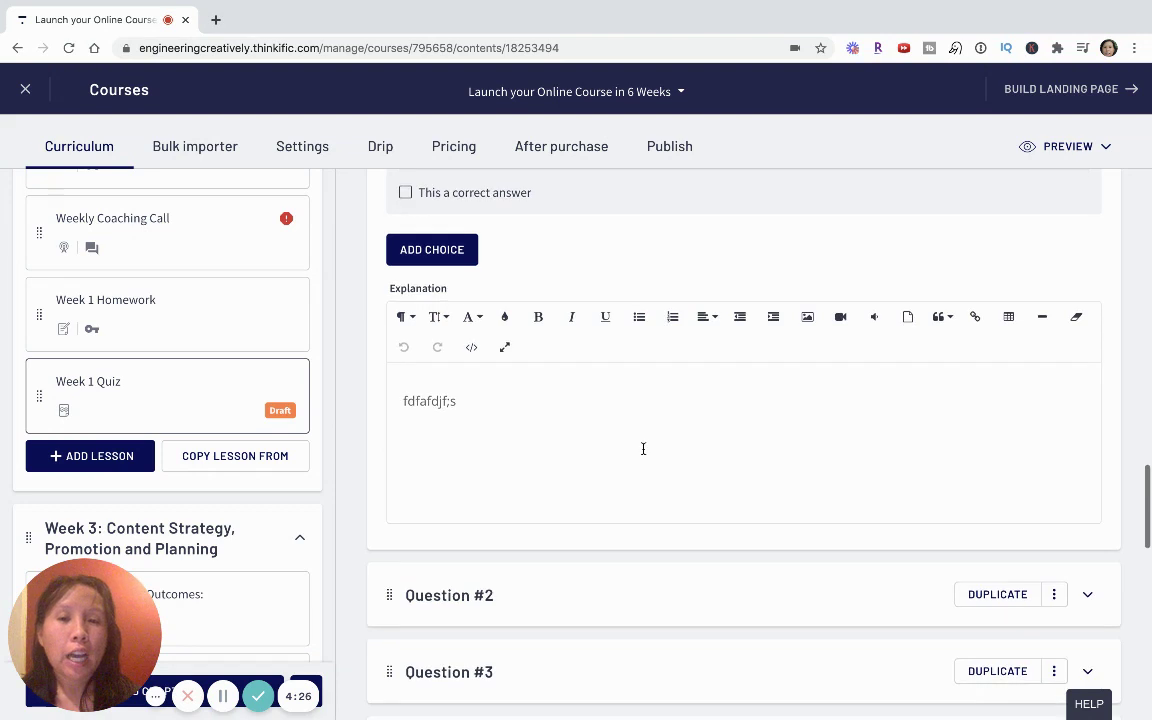
drag(504, 402, 379, 408)
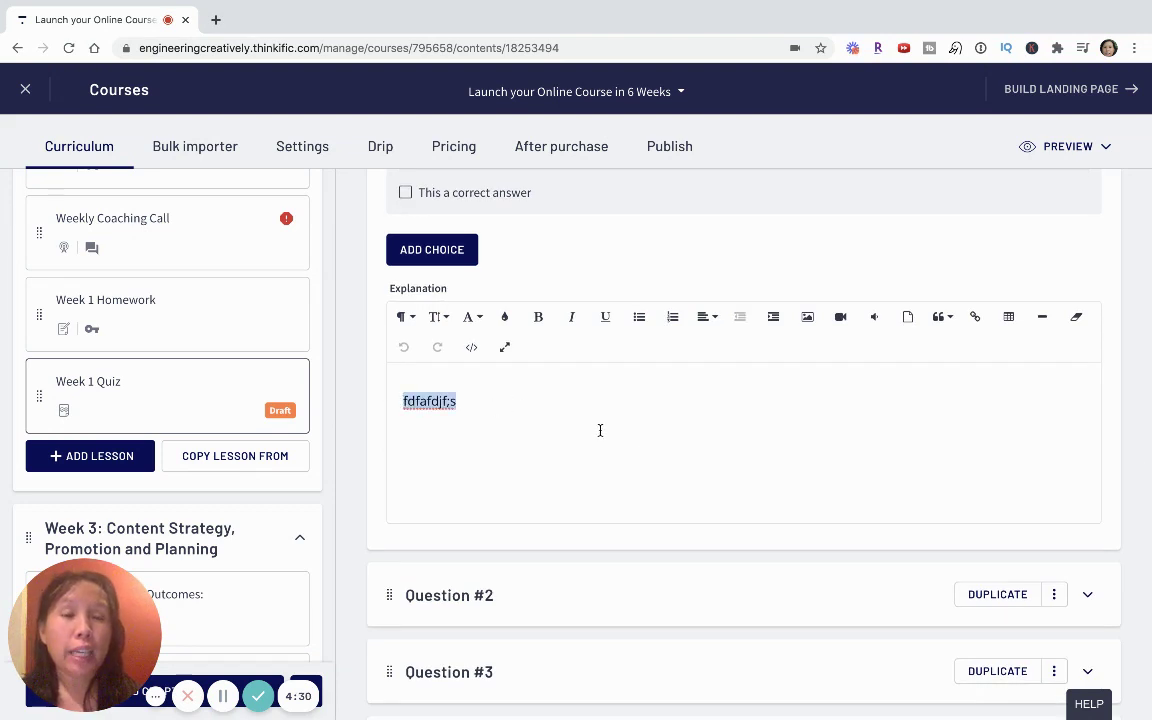
scroll(600, 430, down, 8)
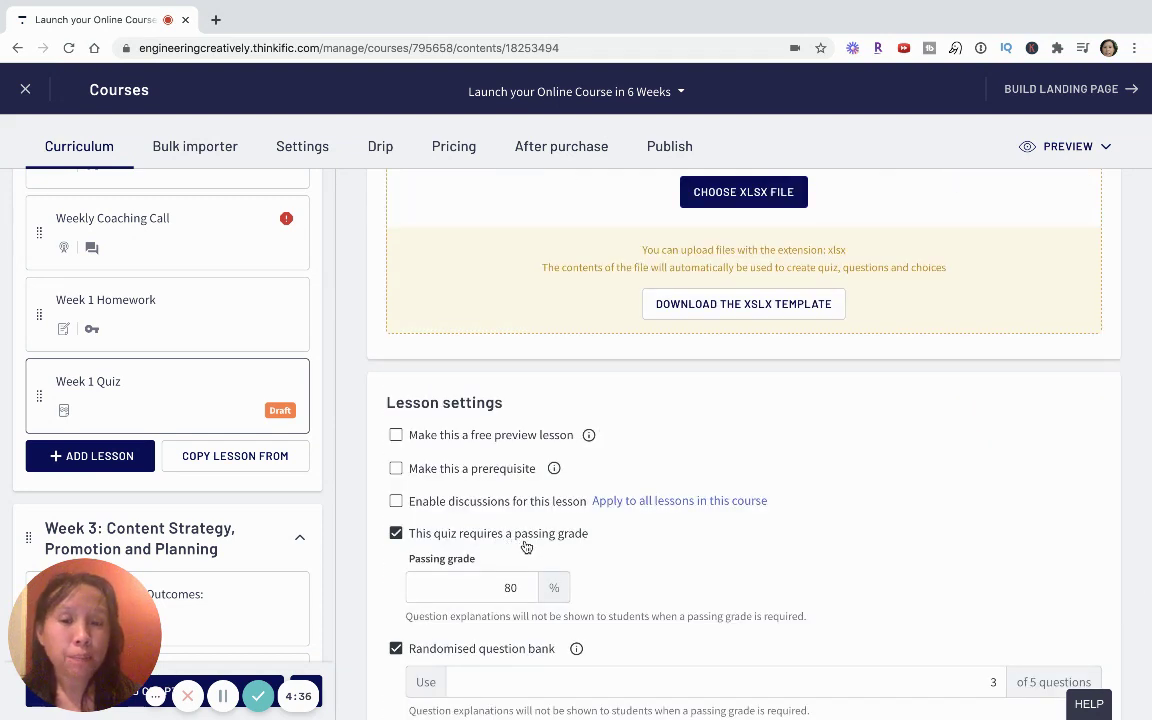
scroll(648, 548, up, 3)
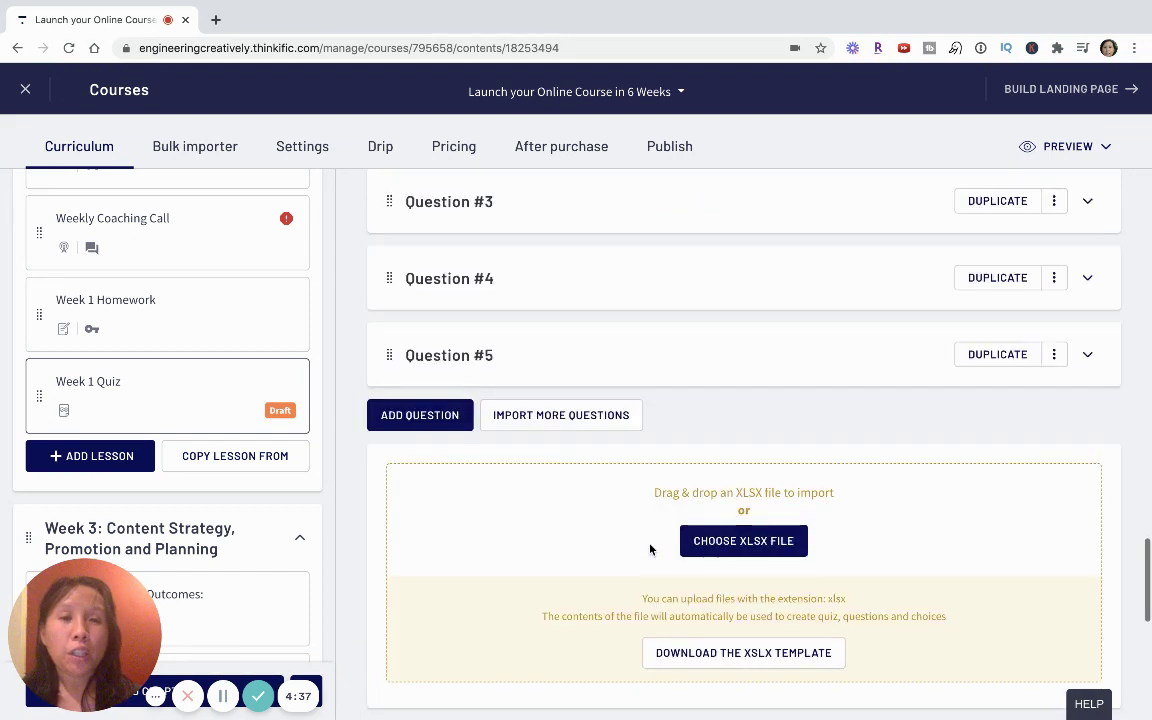
scroll(632, 380, up, 6)
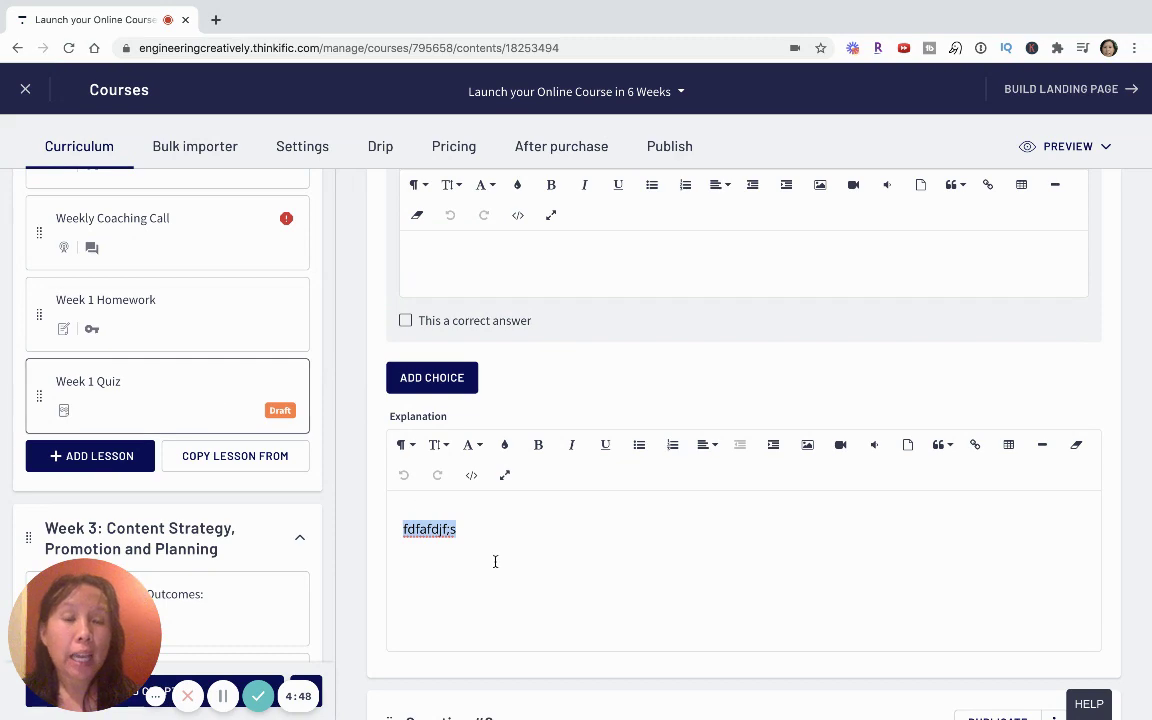
scroll(495, 561, down, 10)
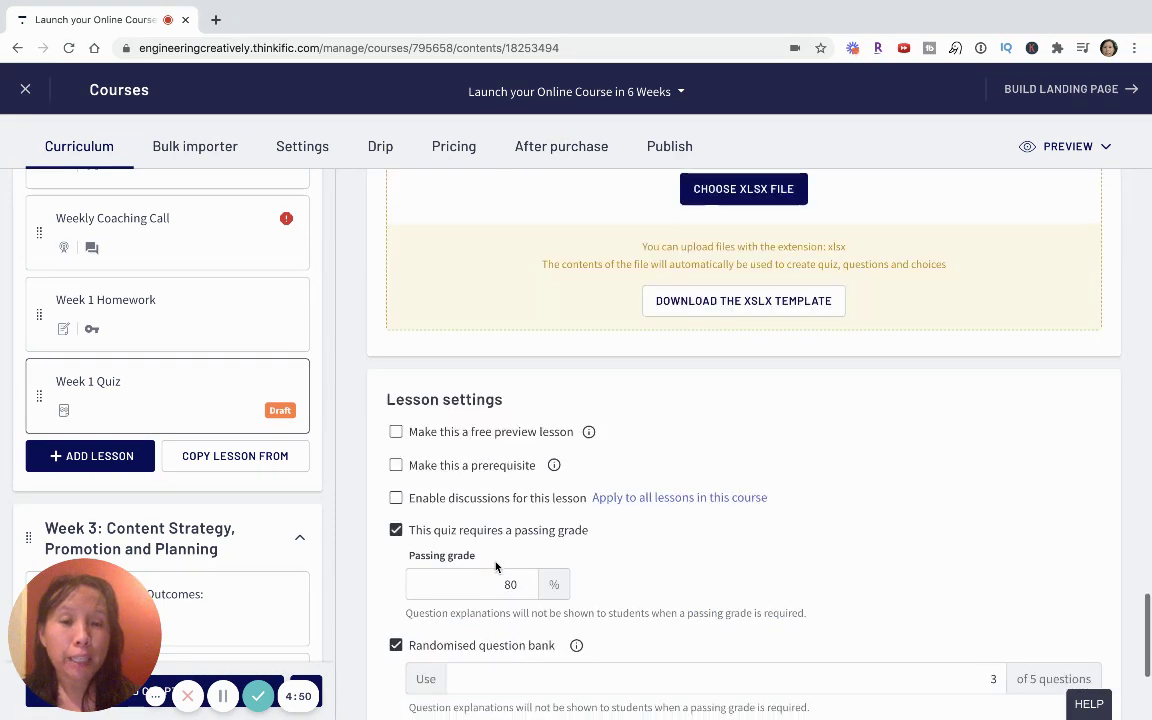
scroll(507, 537, up, 10)
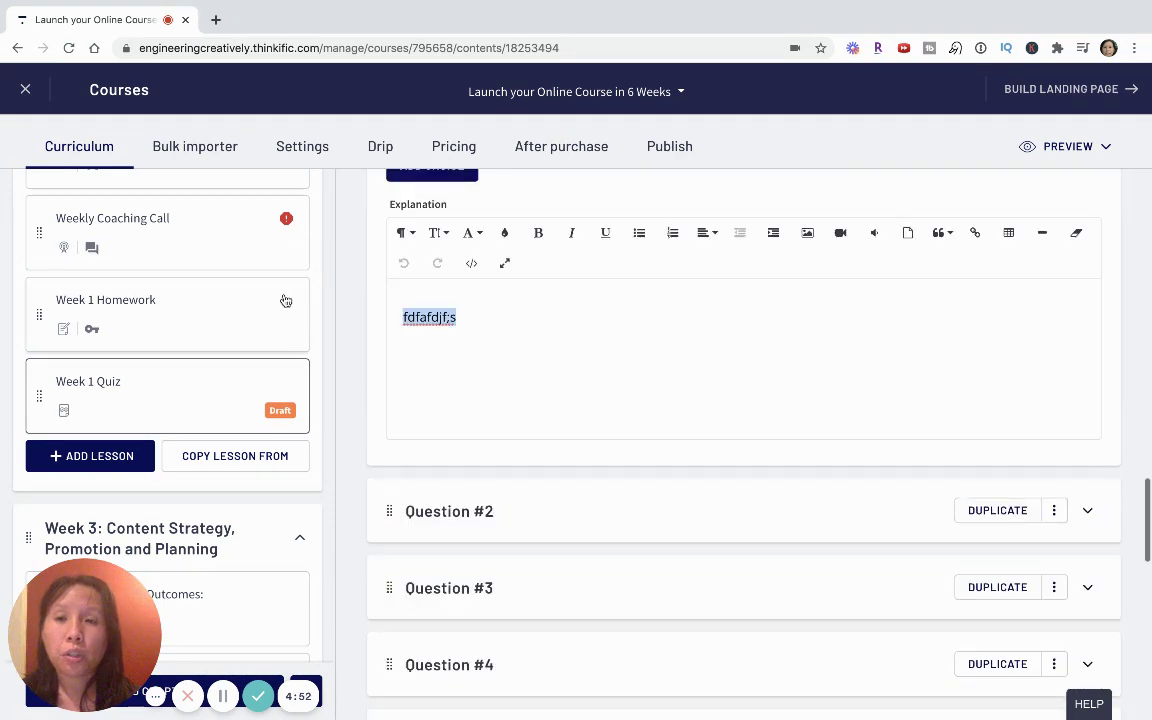
Review the course's lesson list, the remaining quiz questions and import options, and the passing grade and randomised question bank settings.
scroll(285, 300, down, 5)
scroll(249, 280, up, 3)
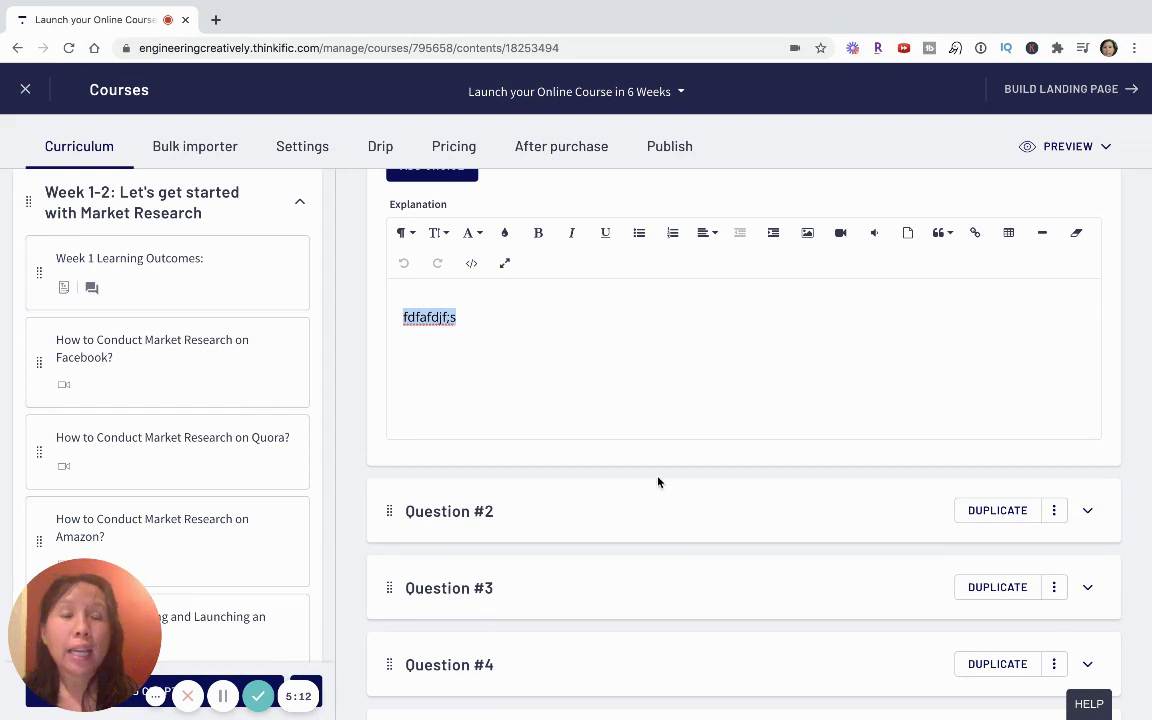
scroll(658, 480, down, 3)
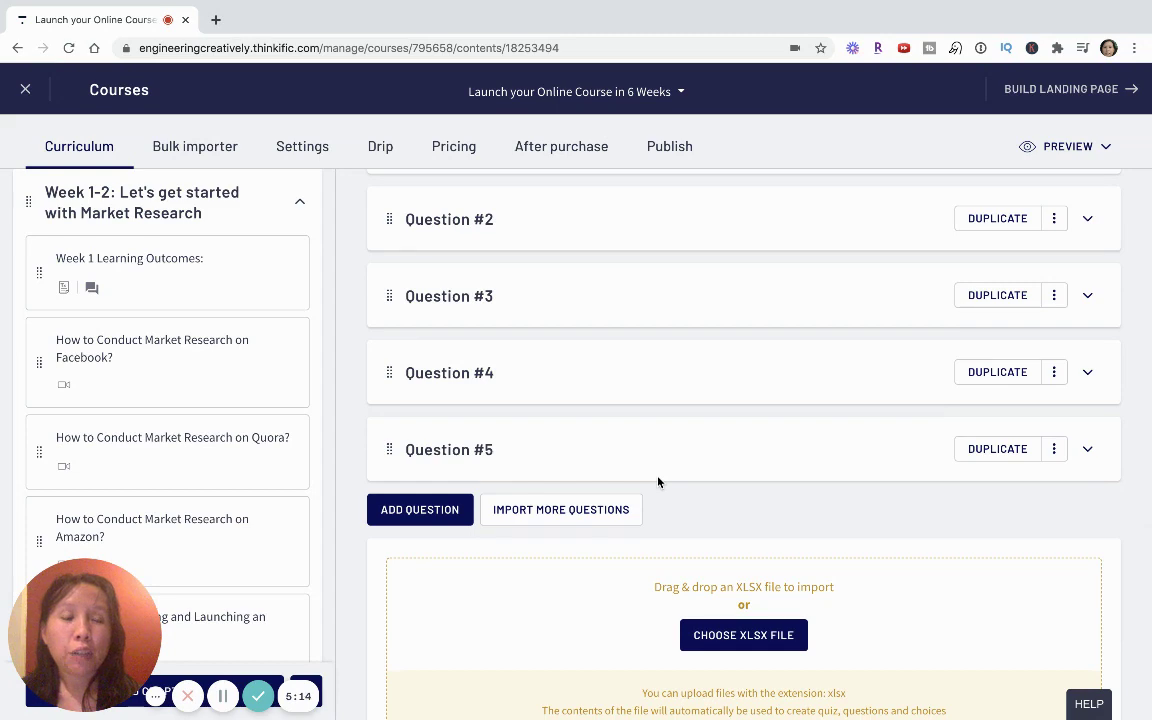
scroll(658, 482, down, 3)
scroll(658, 482, down, 1)
scroll(658, 483, down, 2)
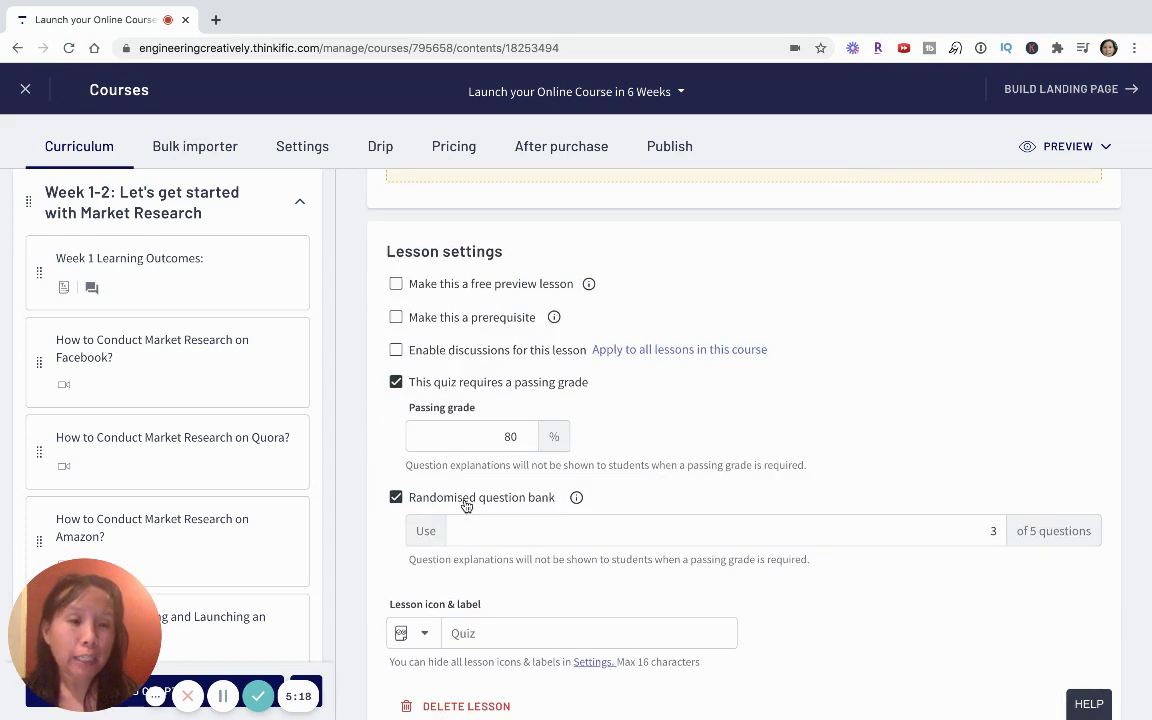
scroll(627, 446, up, 5)
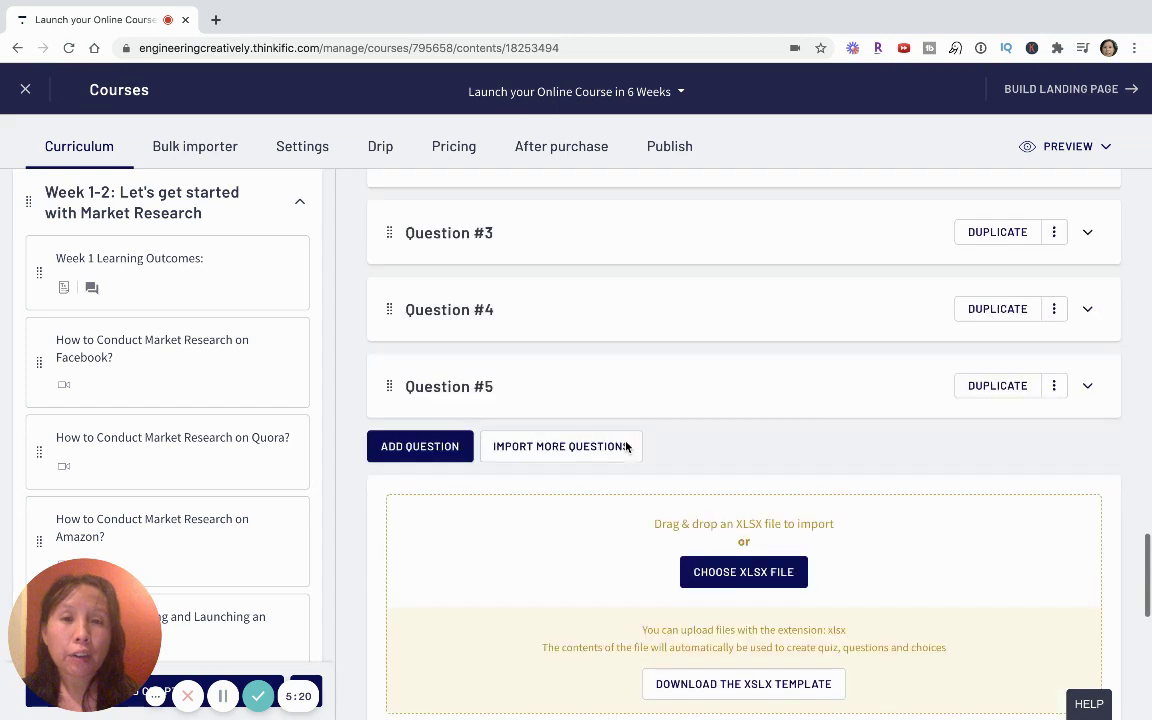
scroll(627, 446, up, 4)
scroll(627, 446, down, 4)
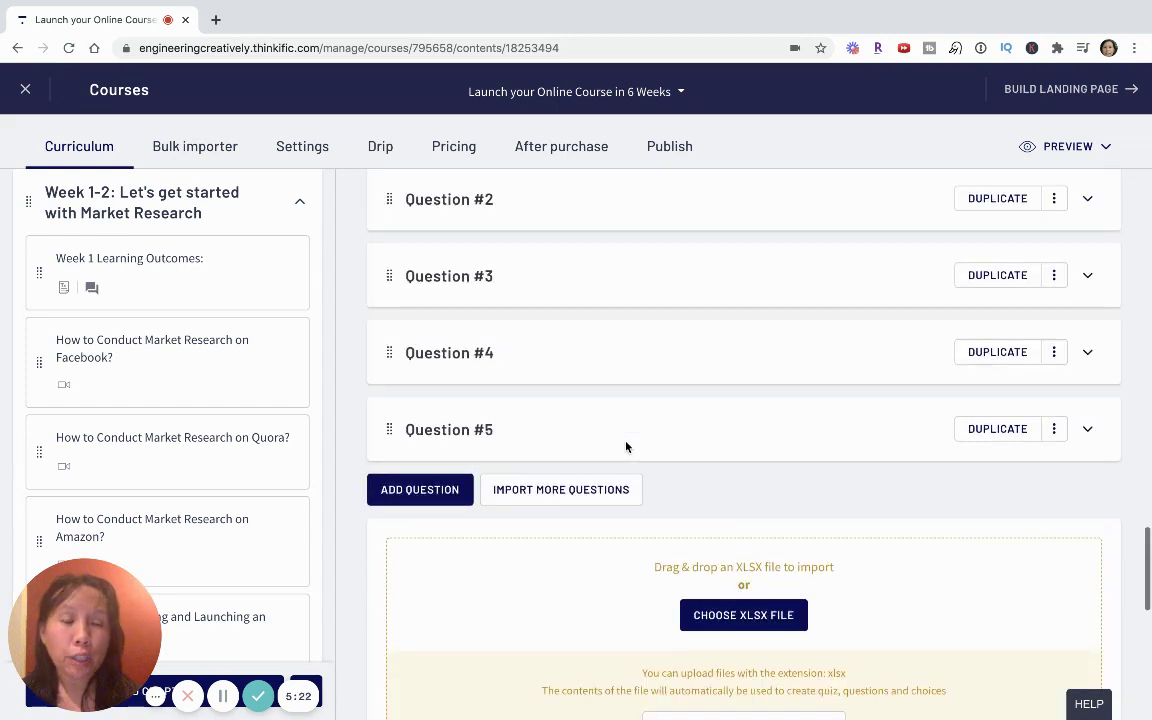
scroll(699, 524, down, 3)
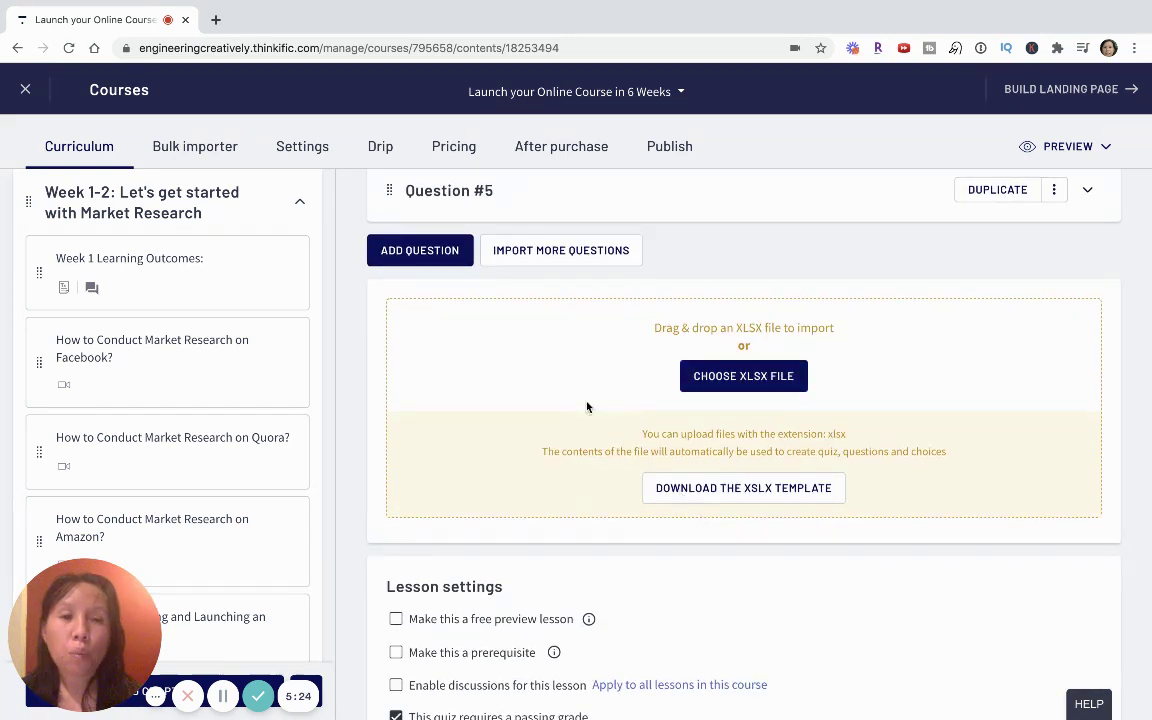
scroll(636, 514, down, 2)
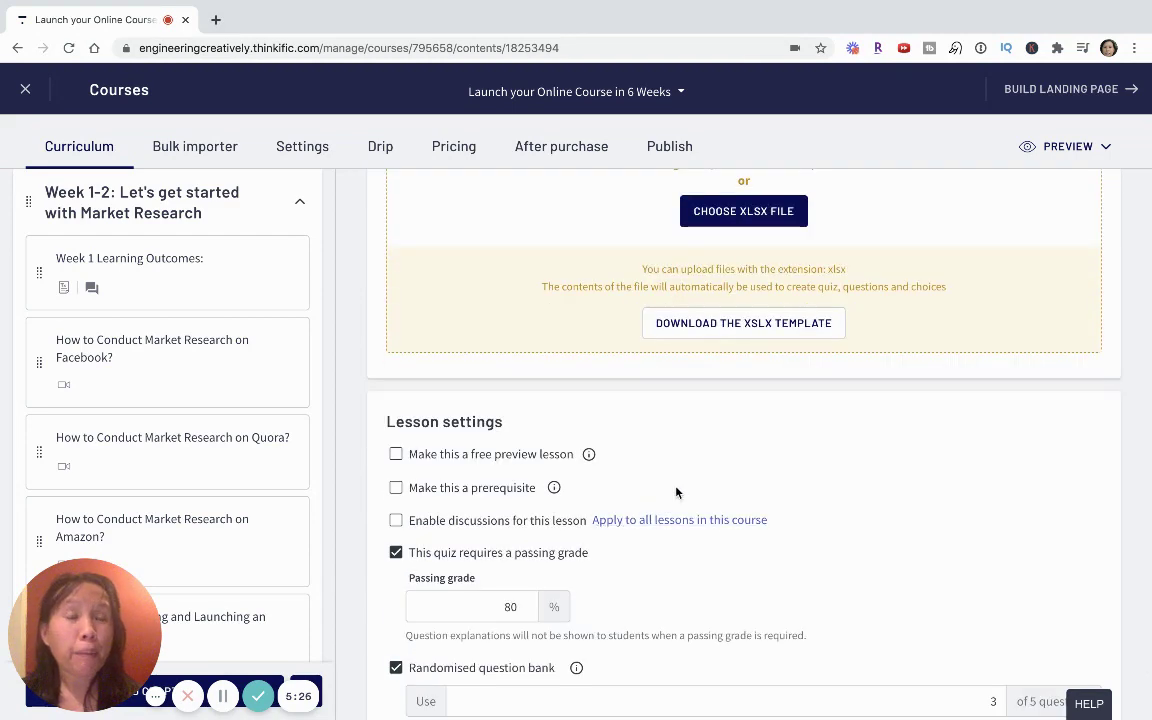
scroll(712, 522, down, 2)
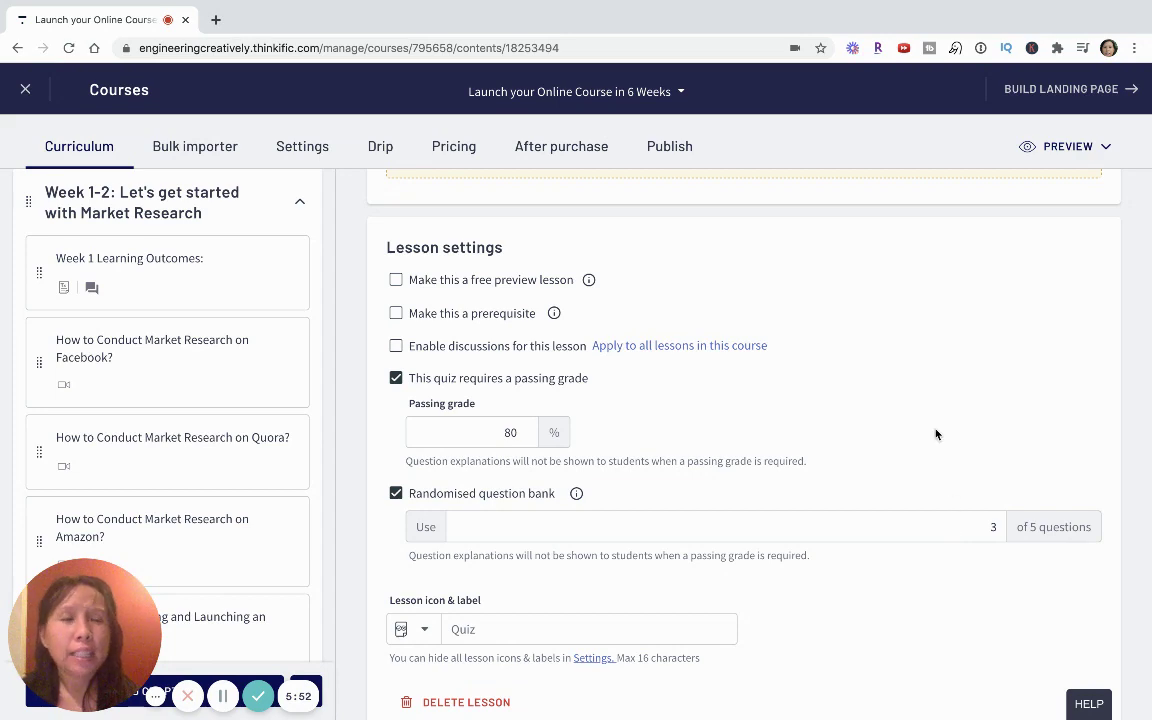
Look back through Question #1's answer choices and explanation, and compare them with the quiz's lesson settings.
scroll(937, 434, up, 2)
scroll(937, 434, up, 5)
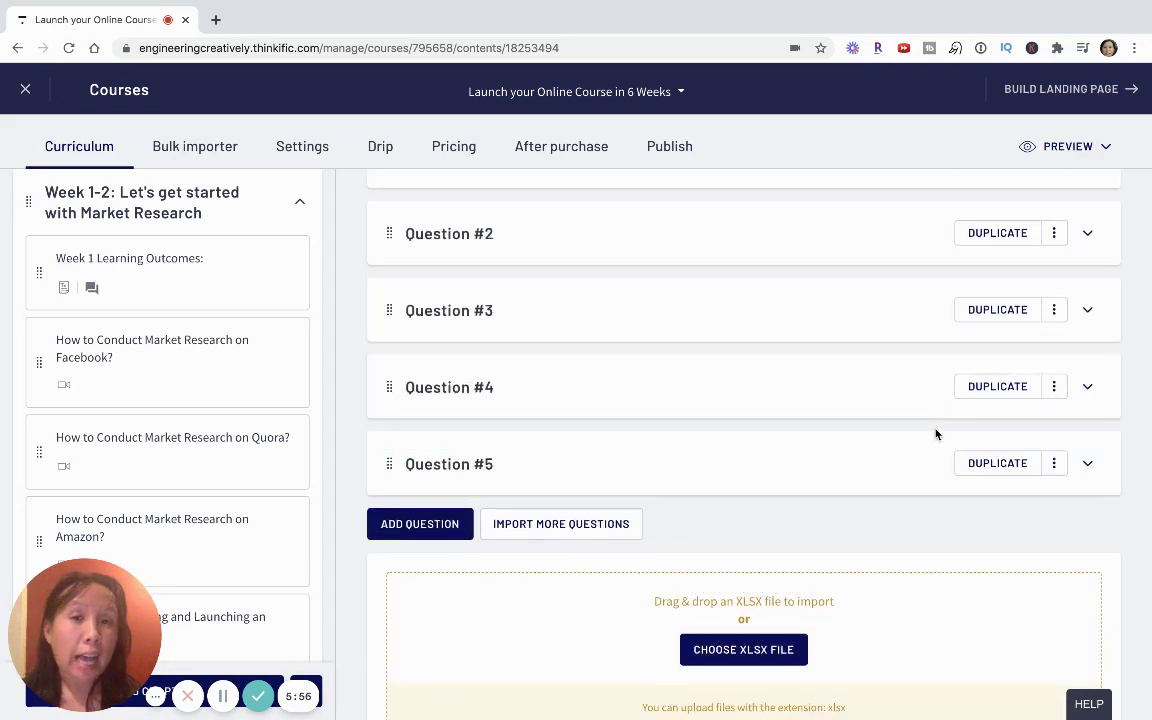
scroll(939, 519, up, 6)
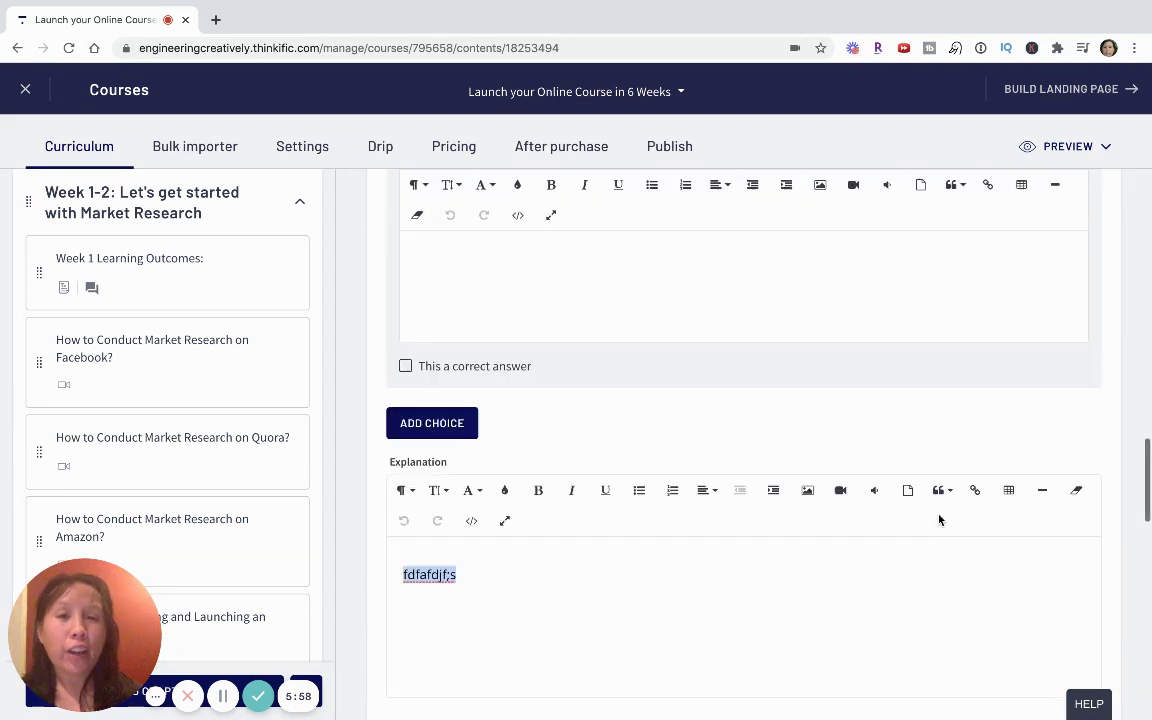
scroll(939, 519, up, 10)
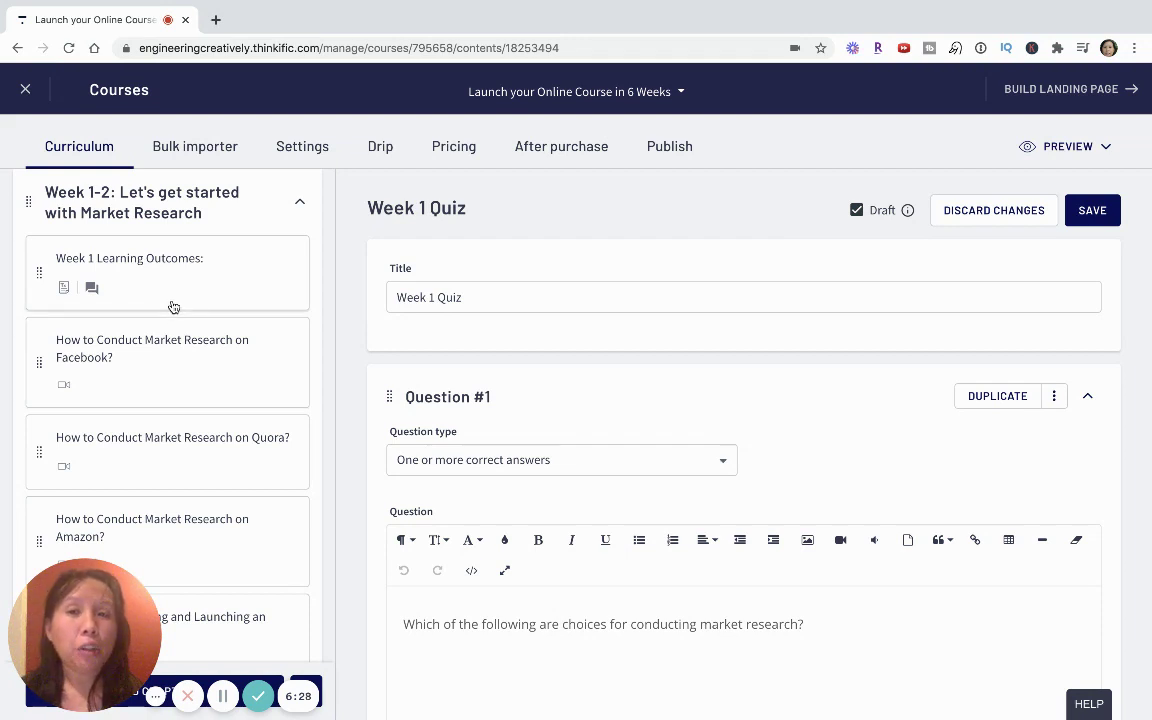
scroll(507, 581, down, 10)
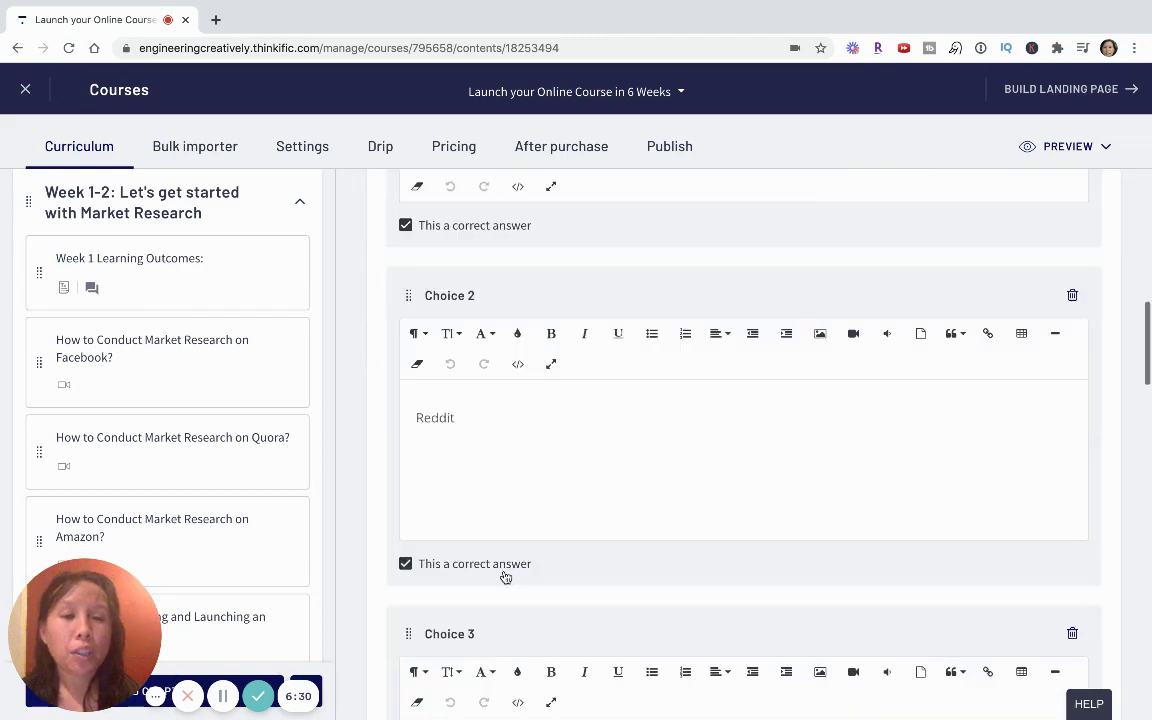
scroll(505, 577, down, 15)
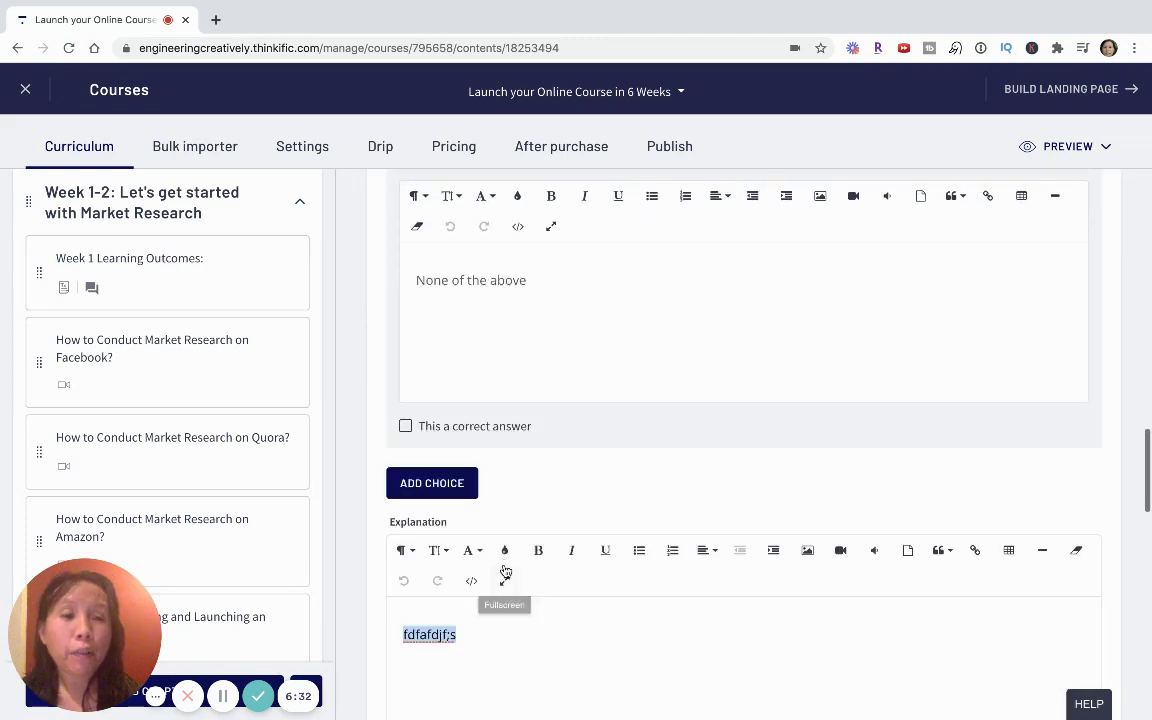
scroll(504, 570, down, 3)
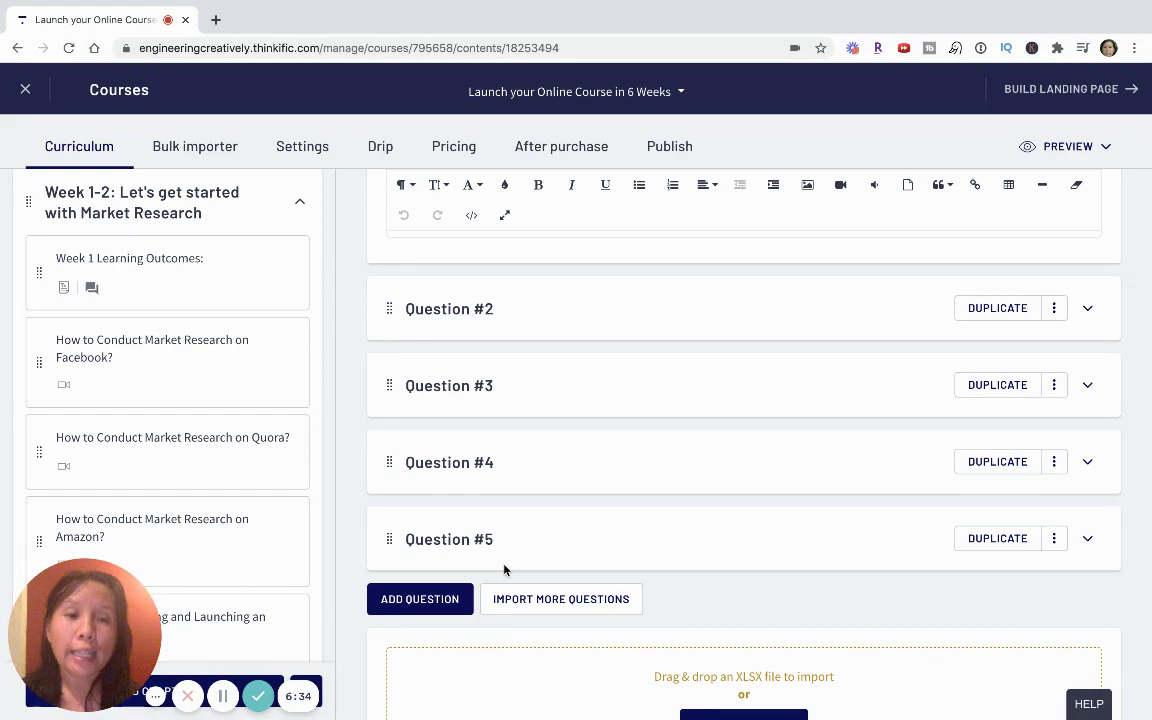
scroll(649, 625, down, 12)
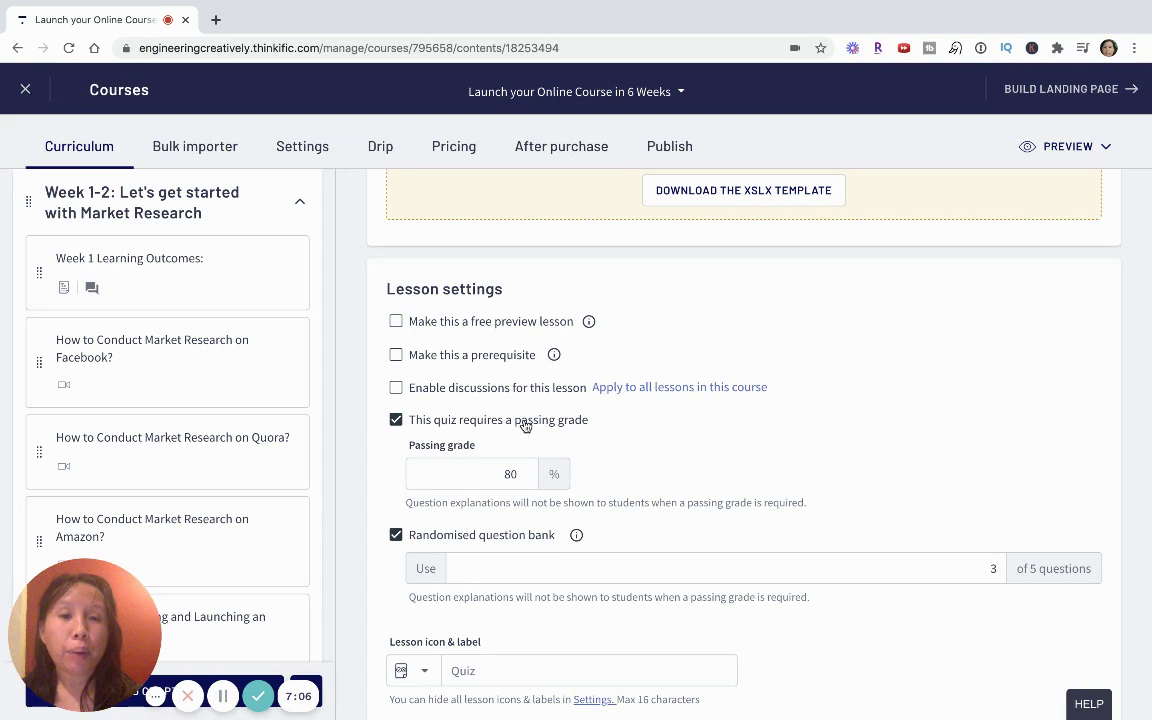
Point out the passing grade value and look through the course curriculum down to the Final Capstone Assignment.
click(507, 472)
double_click(510, 474)
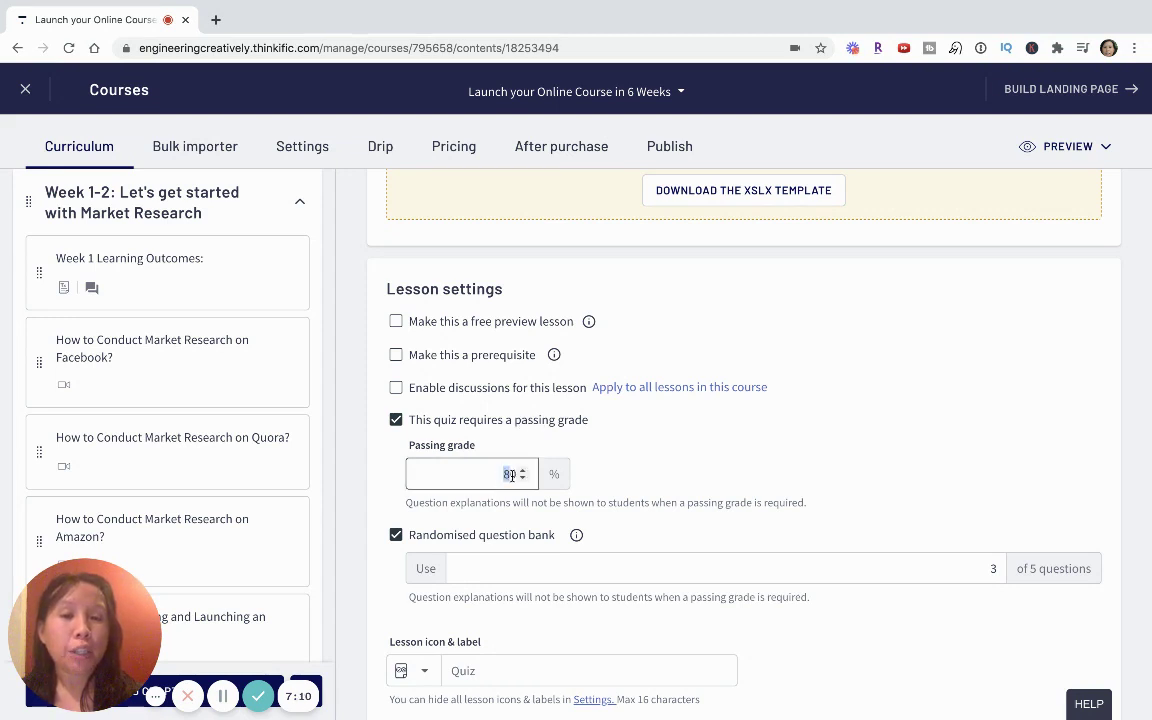
scroll(237, 481, down, 5)
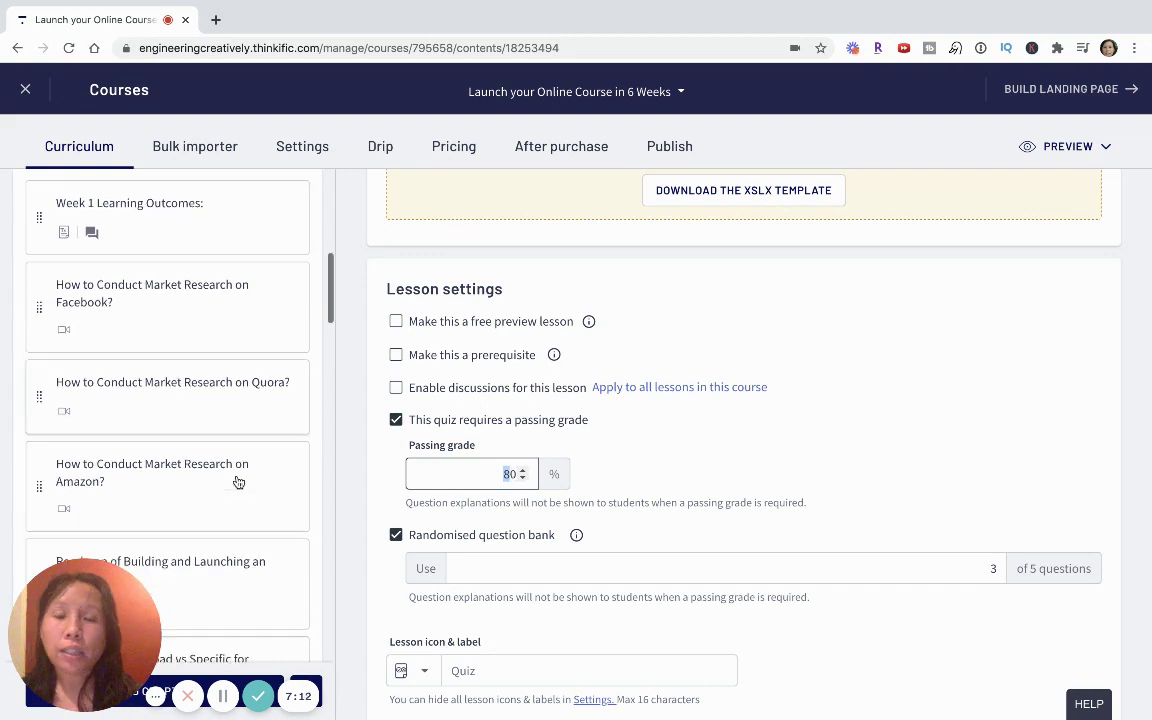
scroll(237, 481, down, 5)
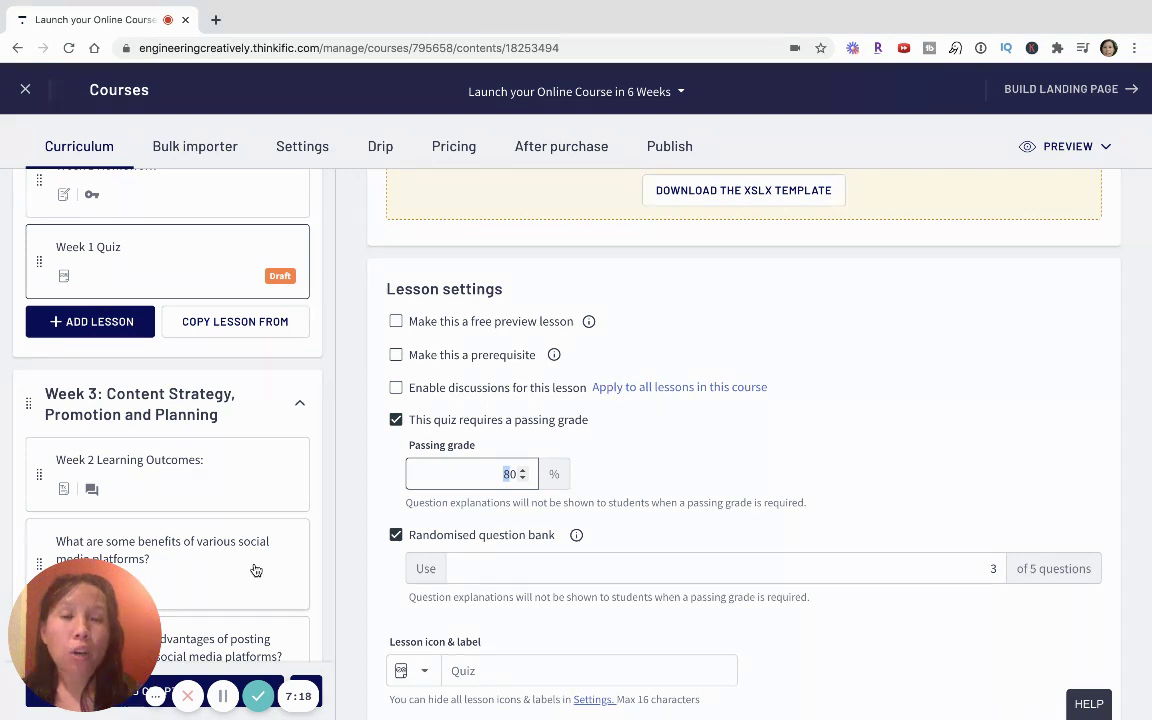
scroll(256, 570, down, 15)
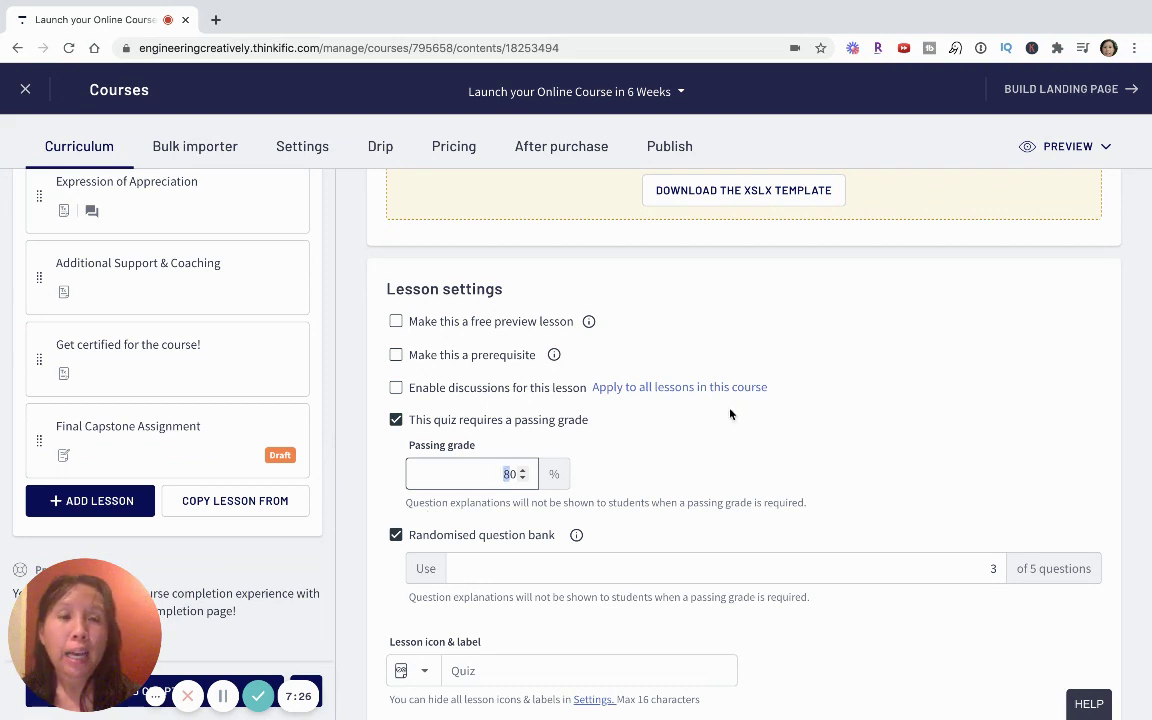
scroll(854, 399, up, 20)
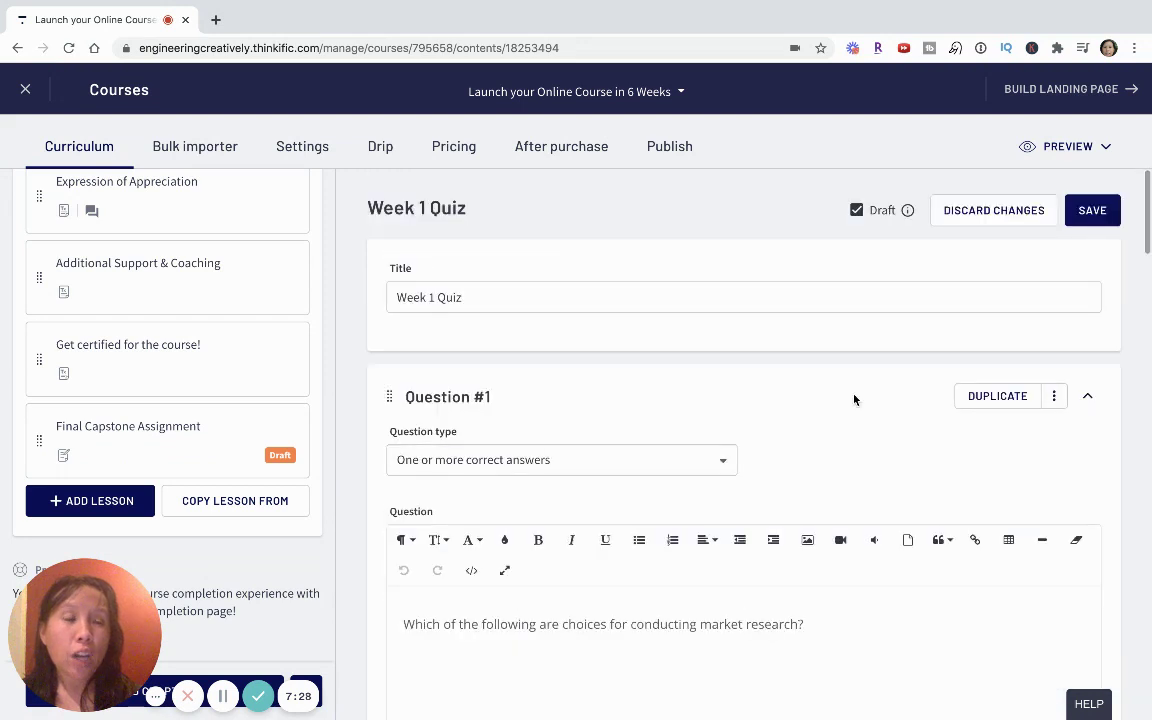
Preview the course as an enrolled student and open the Week 1 Quiz in the Week 1-2 market research chapter.
click(1098, 148)
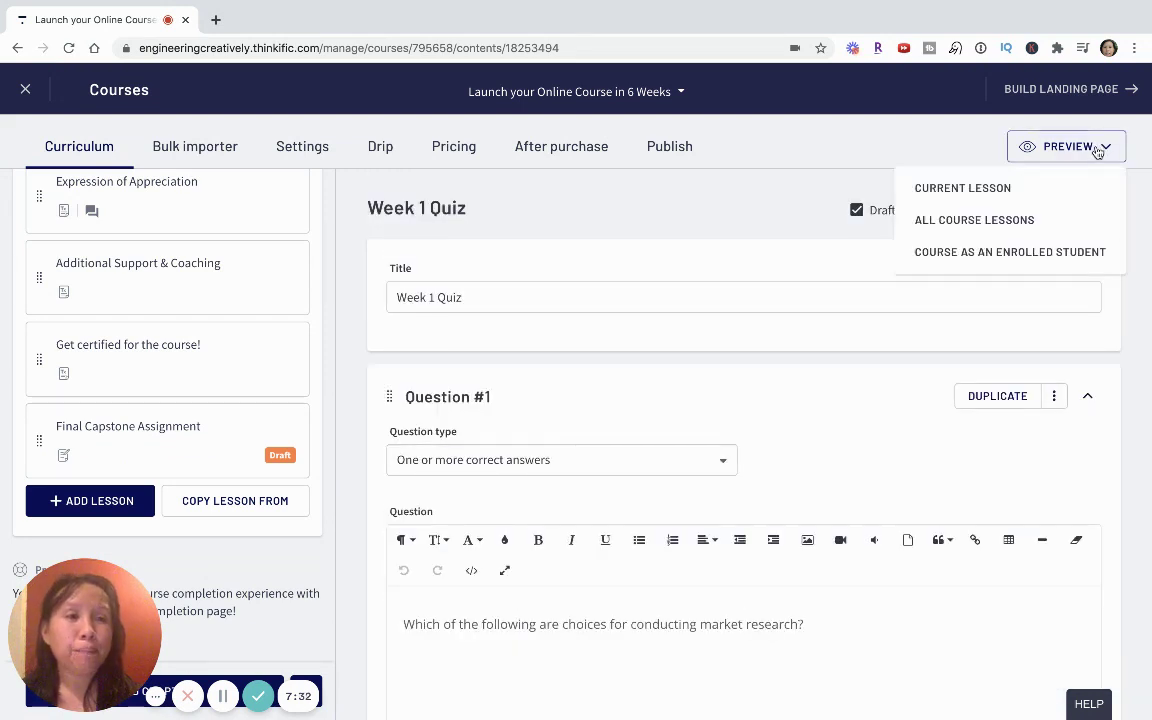
click(1047, 251)
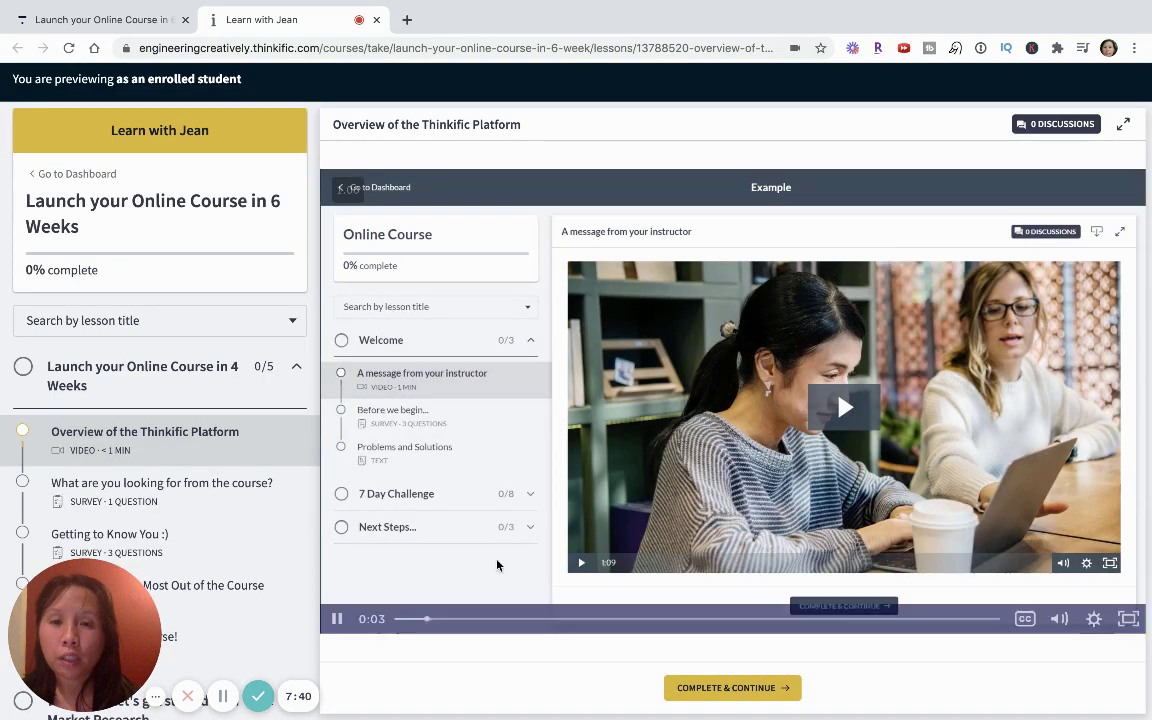
scroll(190, 476, down, 3)
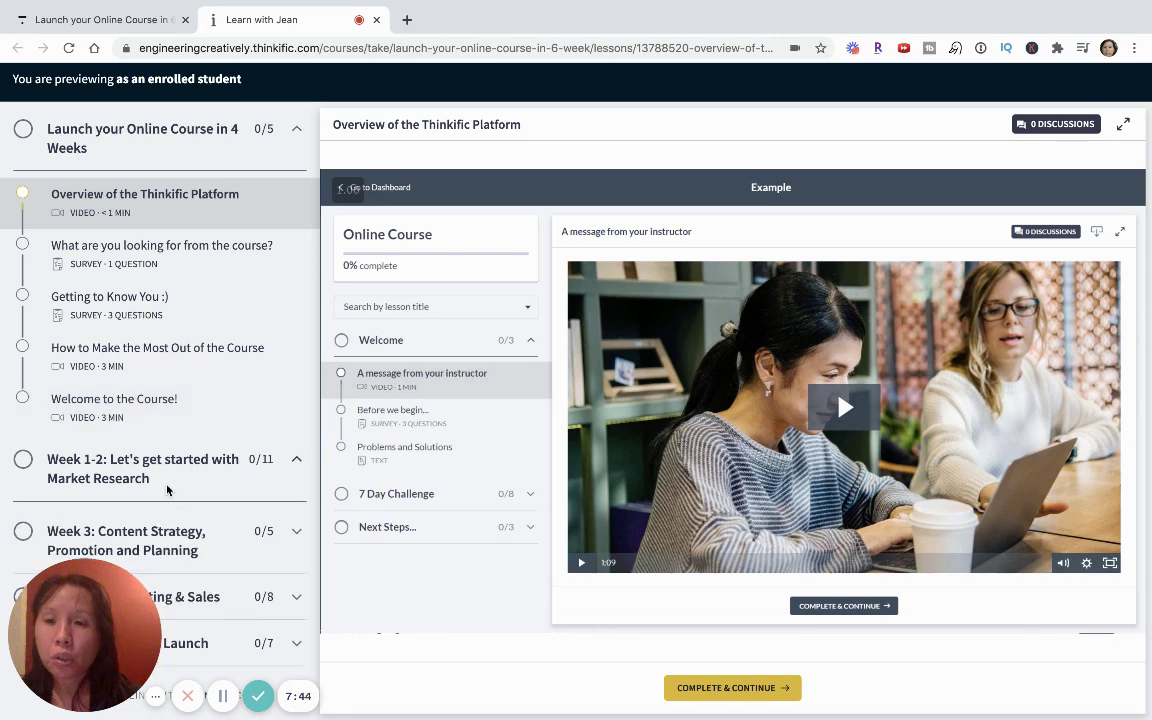
click(167, 489)
scroll(168, 490, down, 6)
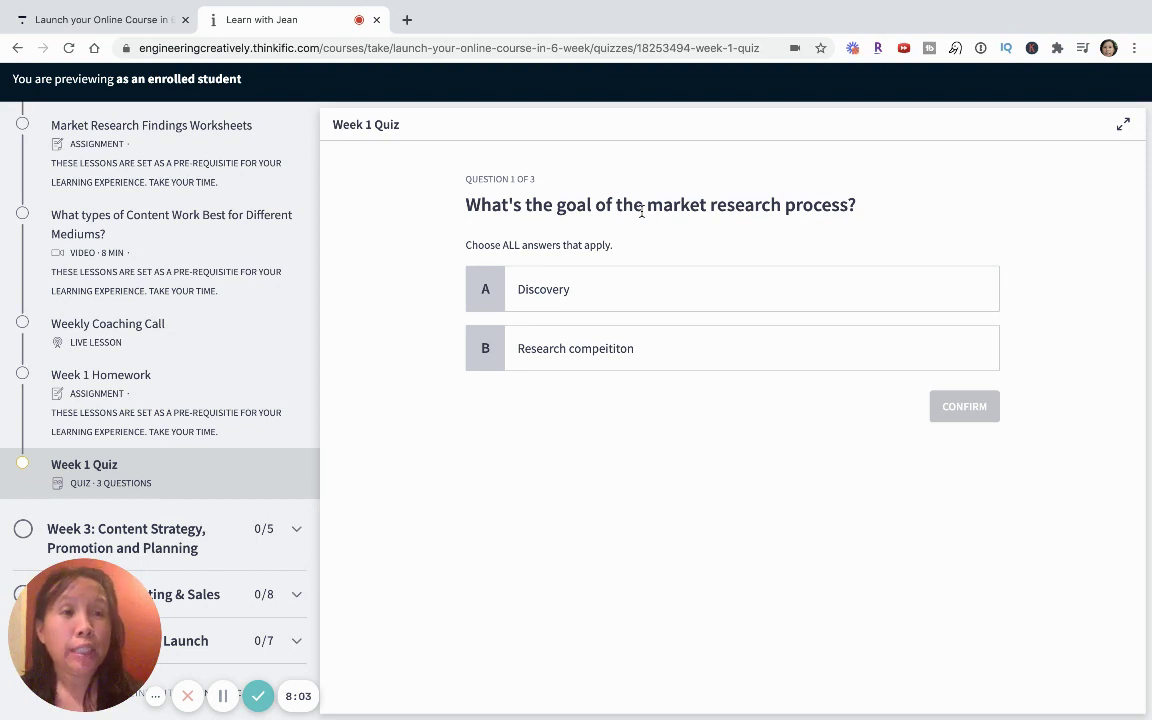
Answer the market research goal question with Discovery and Research compeititon, confirm it and continue to the second question.
click(541, 300)
click(547, 340)
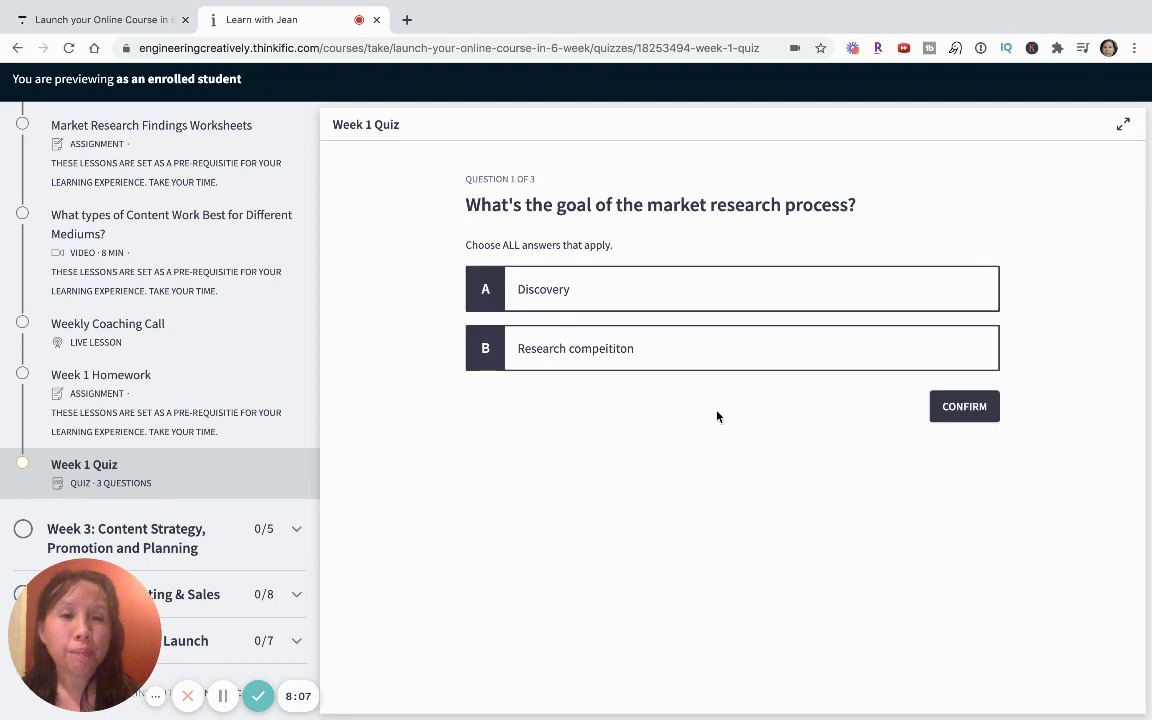
click(954, 418)
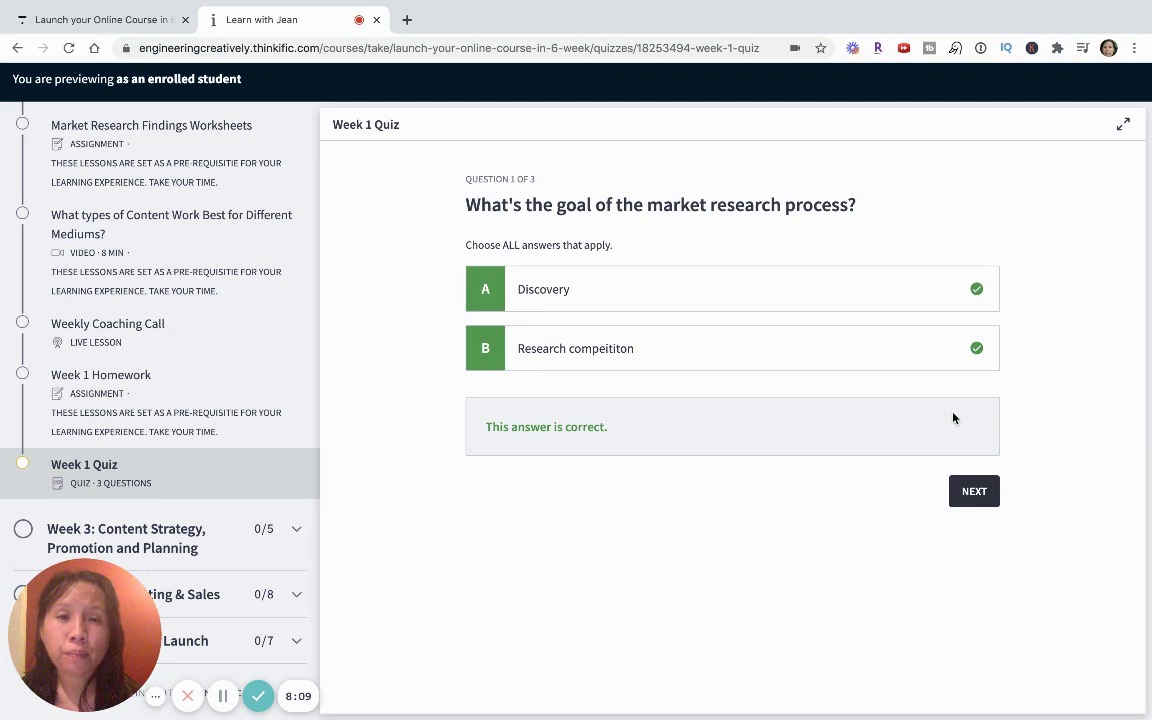
click(971, 495)
Answer No to whether market research has a set time length, confirm it and continue to the third question.
click(531, 302)
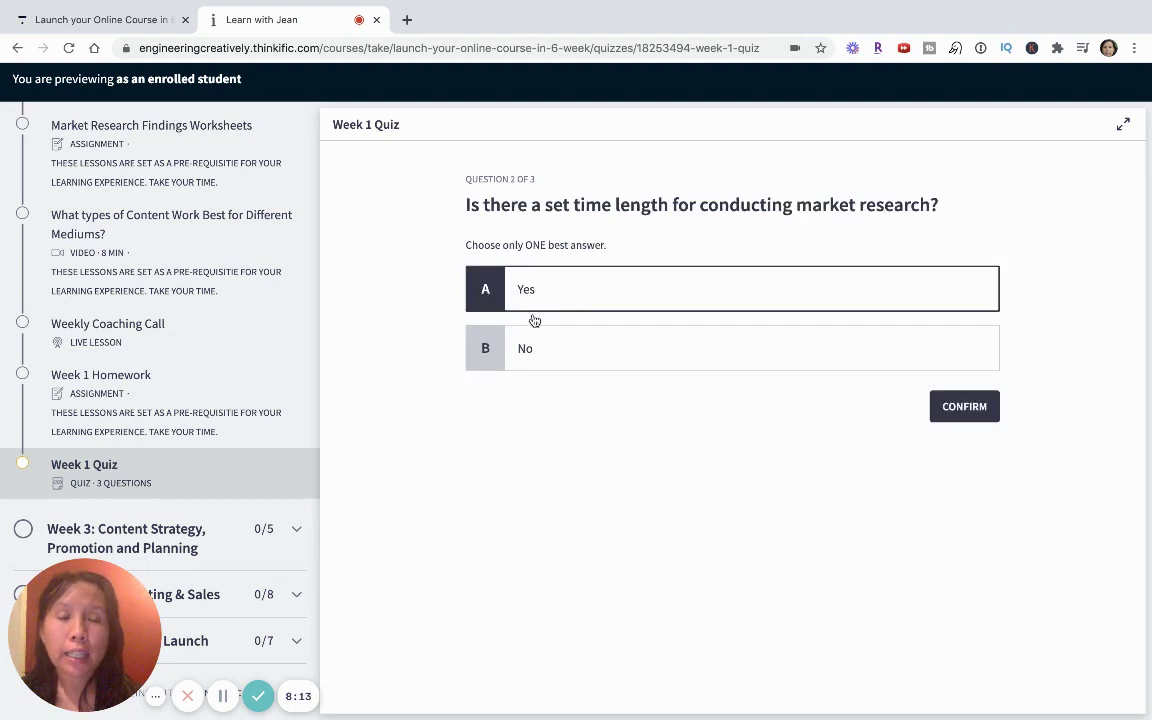
click(543, 345)
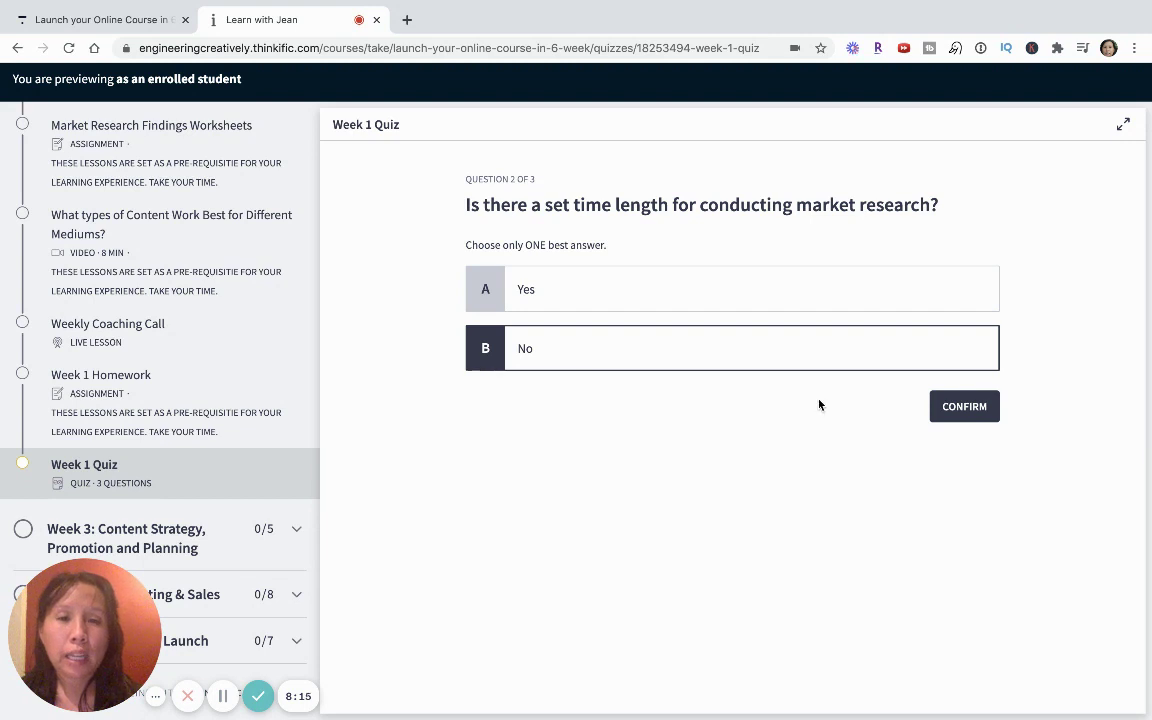
click(957, 407)
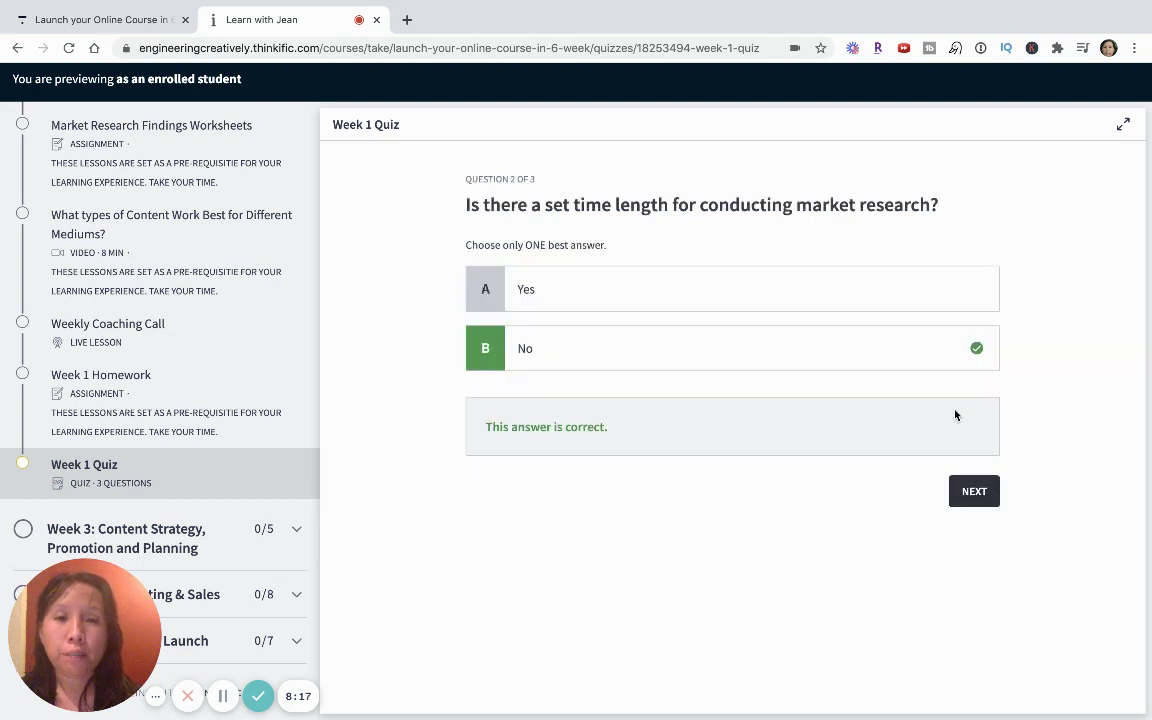
click(979, 492)
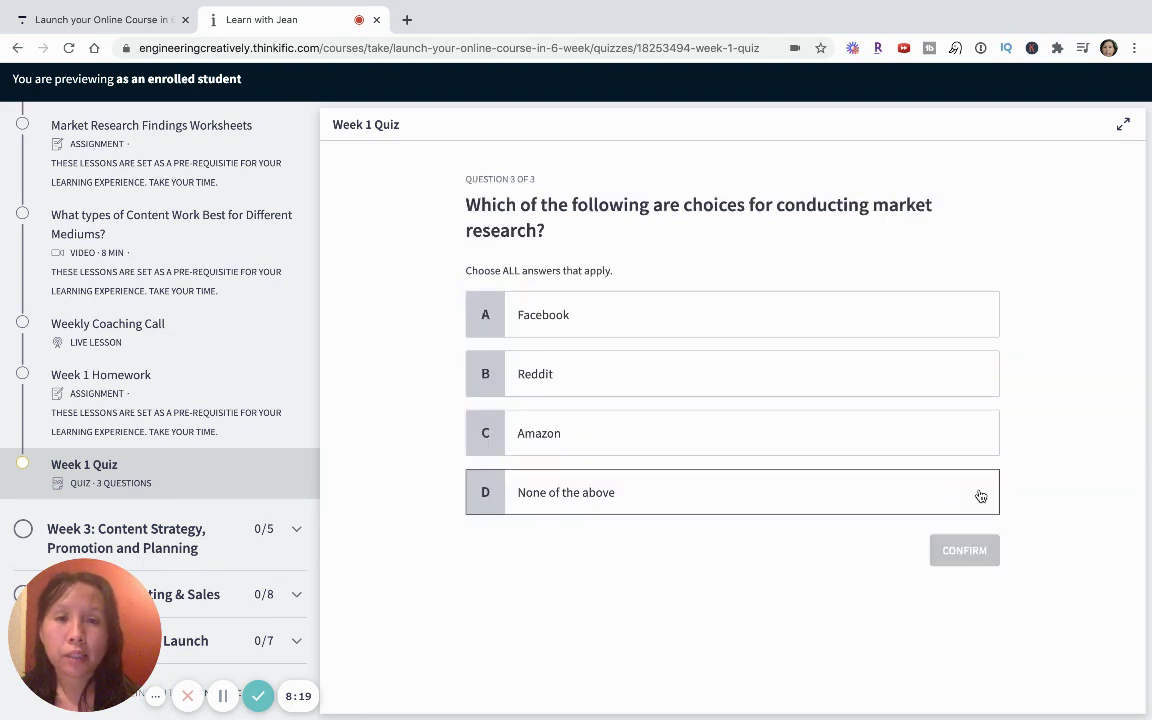
Submit None of the above for the market research choices question, and compare the student view with the quiz editor.
click(551, 498)
click(950, 553)
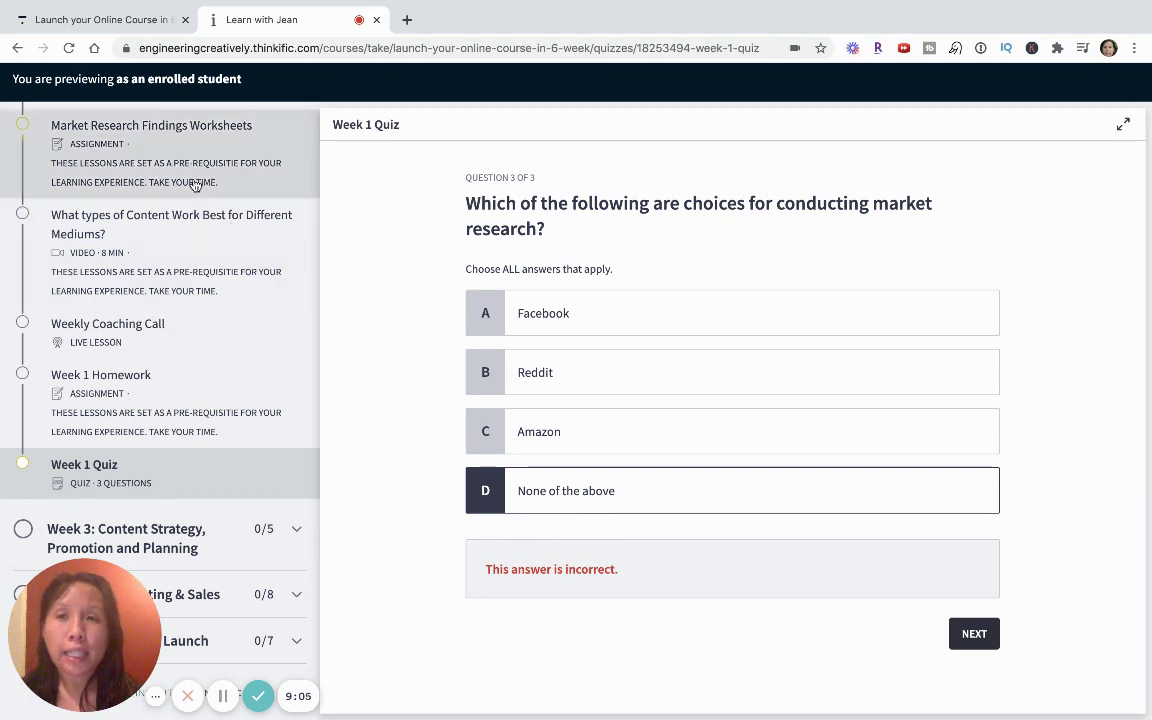
click(140, 27)
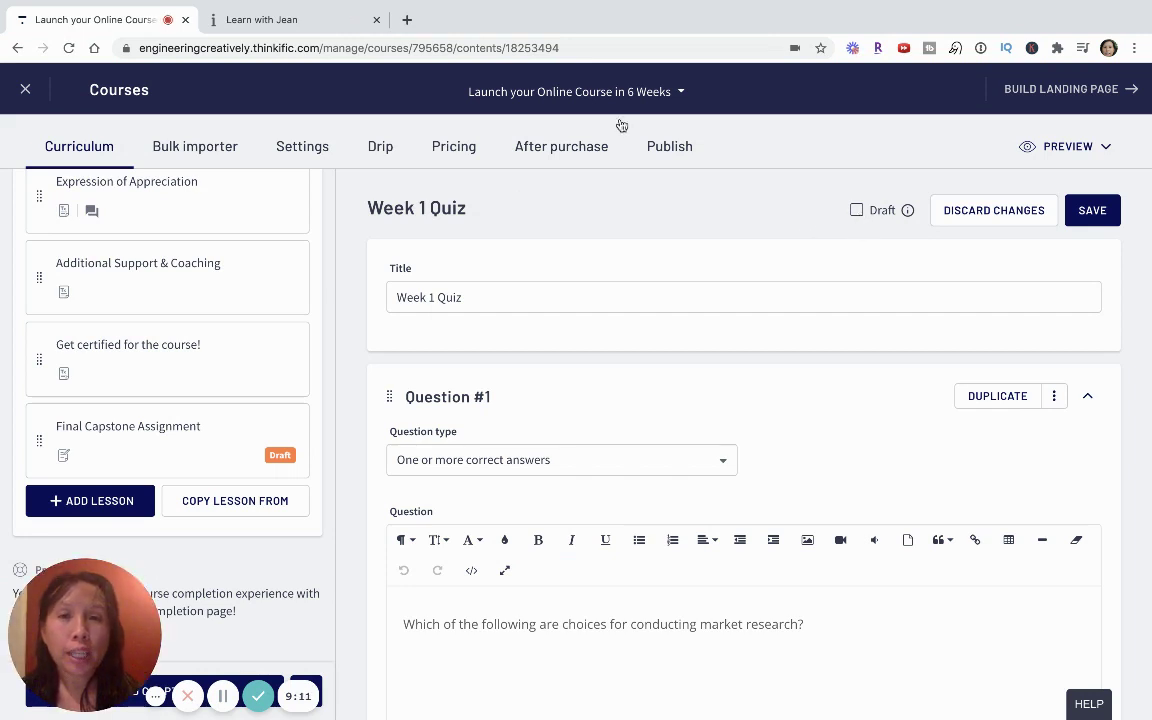
click(323, 28)
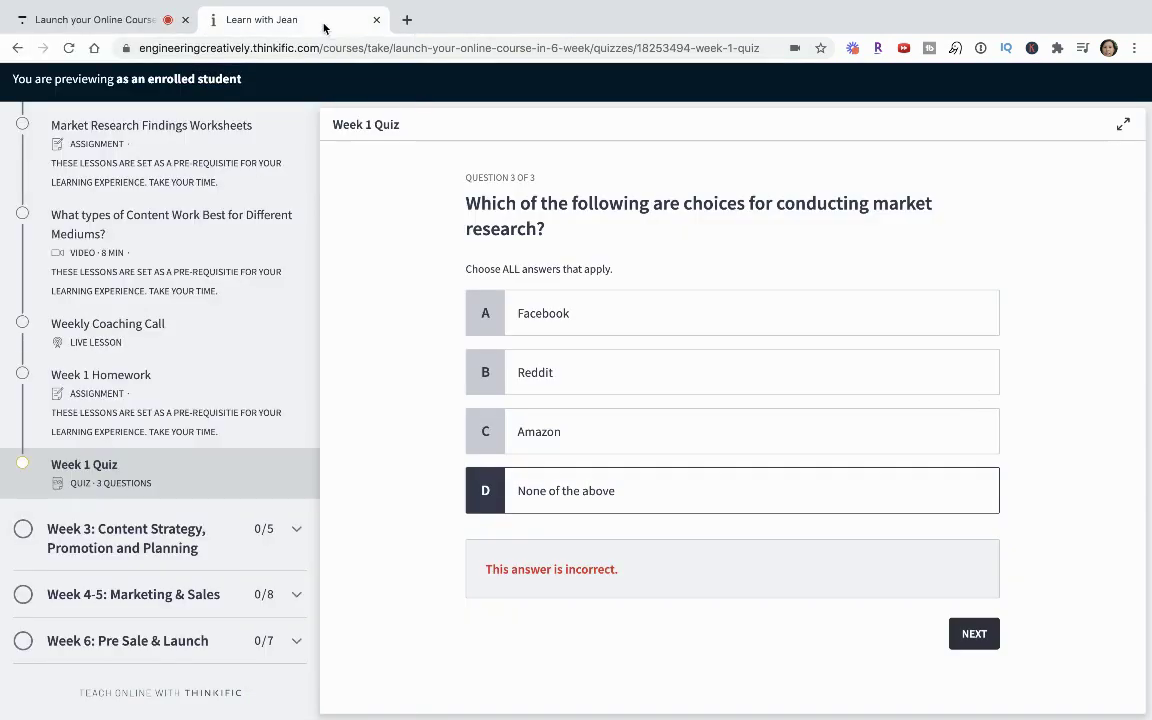